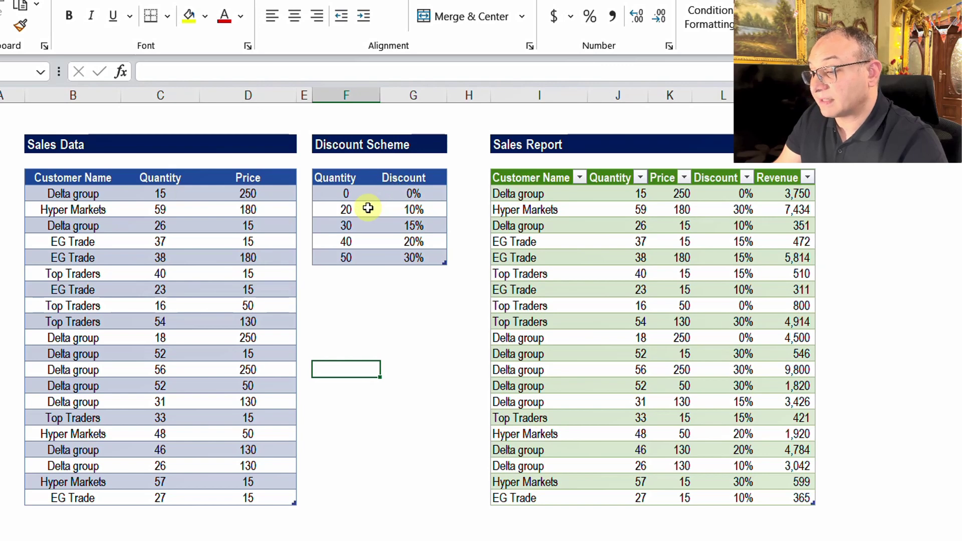
pyautogui.click(408, 210)
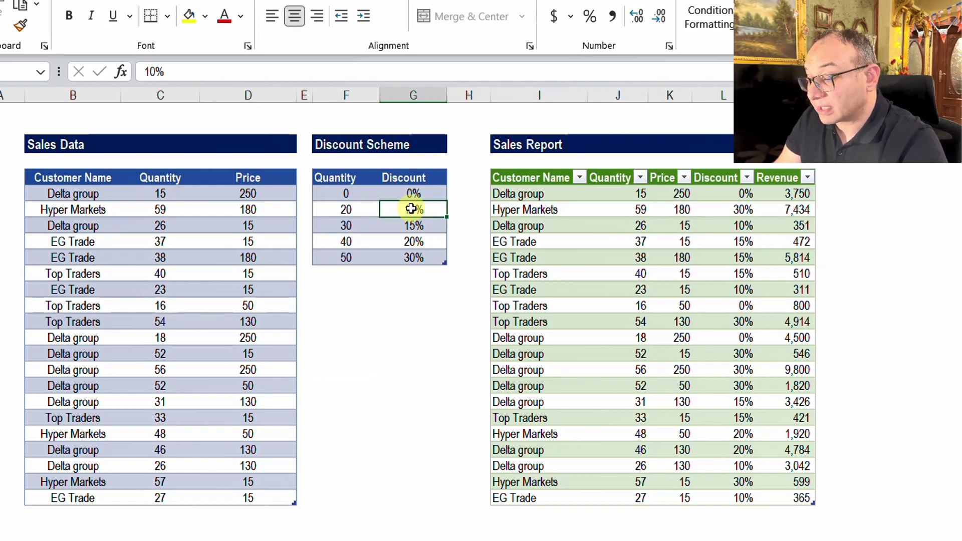
pyautogui.click(412, 225)
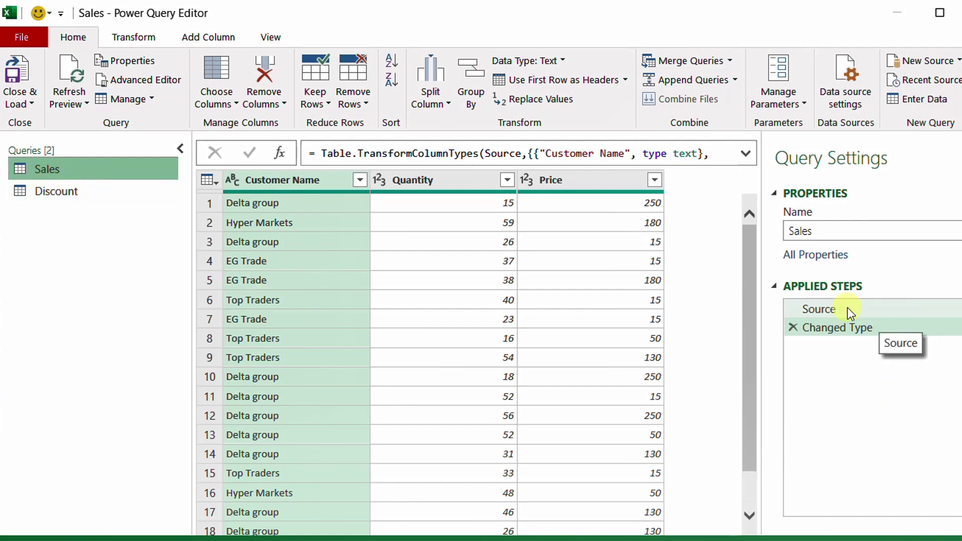
pyautogui.click(52, 193)
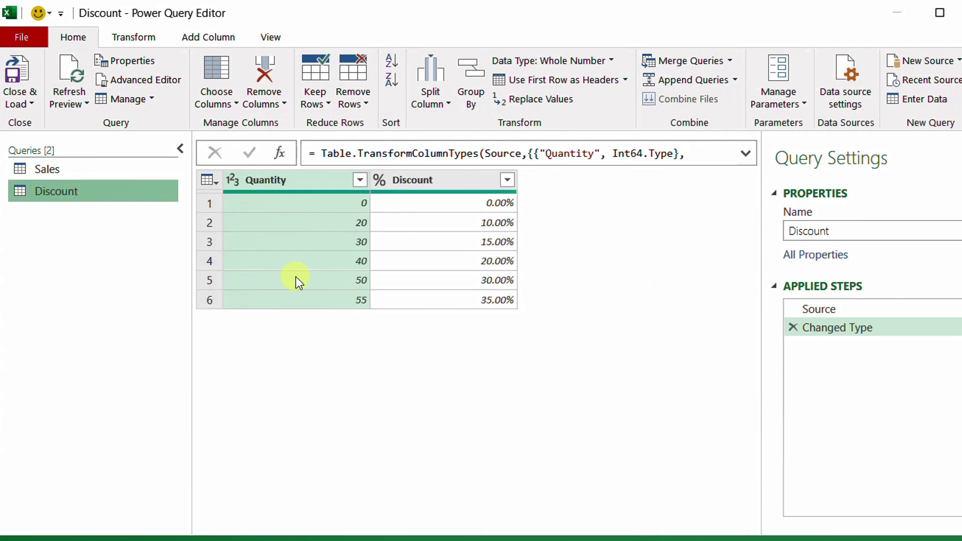
pyautogui.click(73, 171)
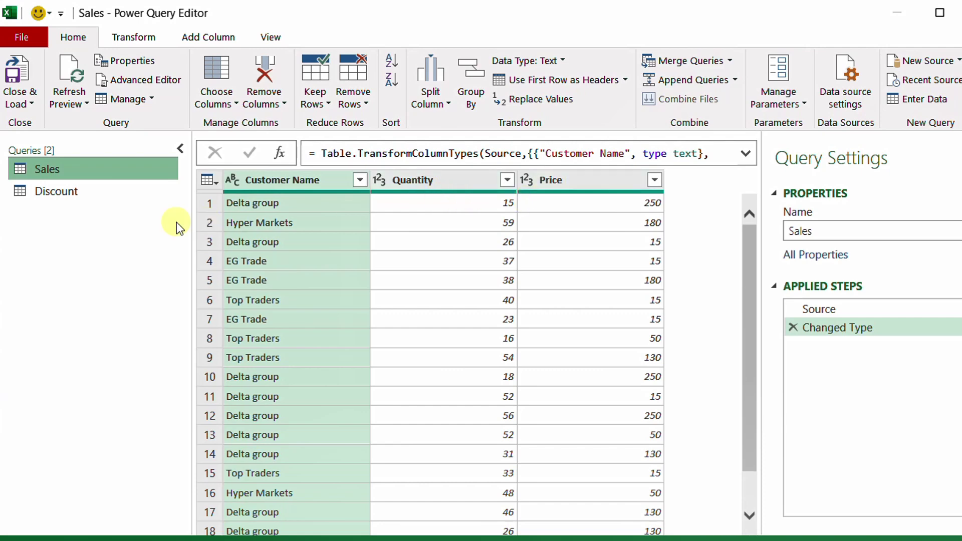
pyautogui.click(76, 200)
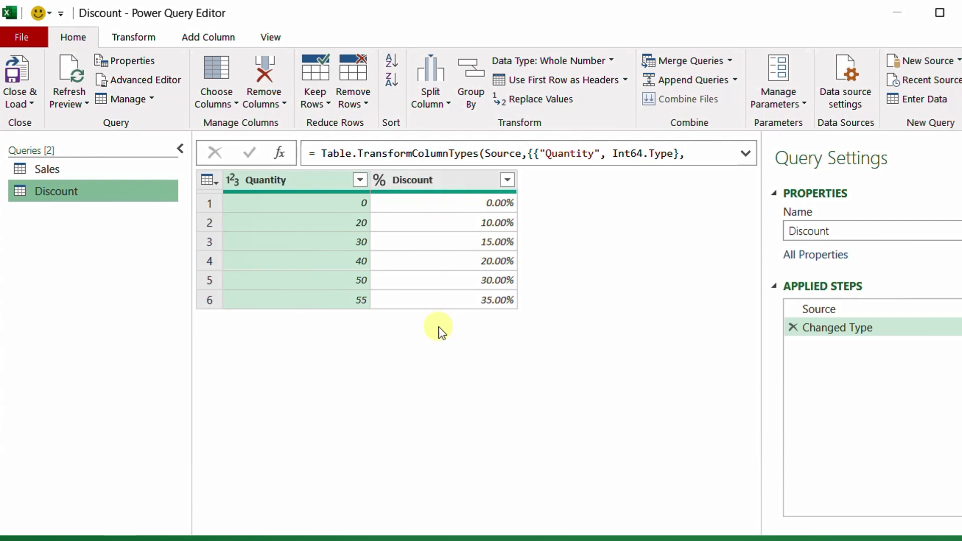
# Step: Append the Discount table to the Sales query as a two-table append
pyautogui.click(76, 168)
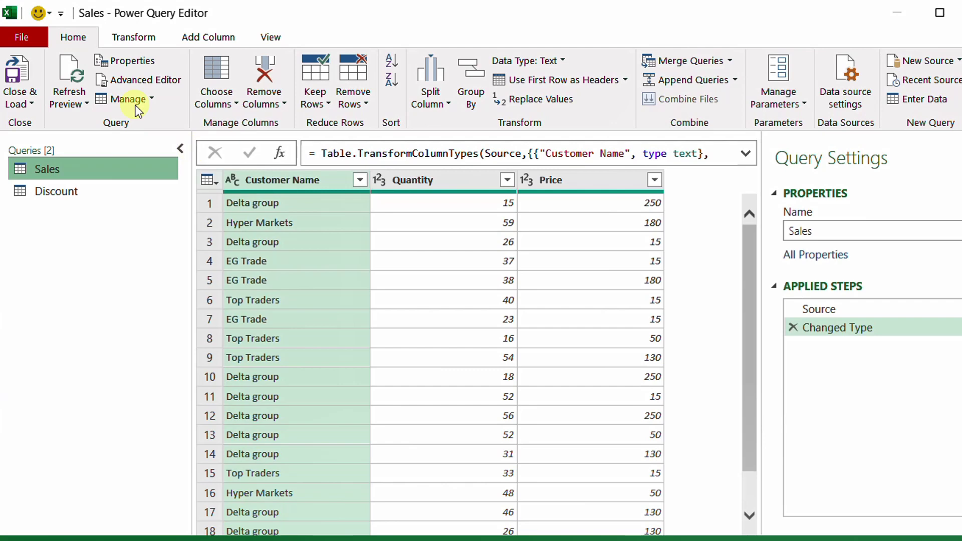
pyautogui.click(676, 85)
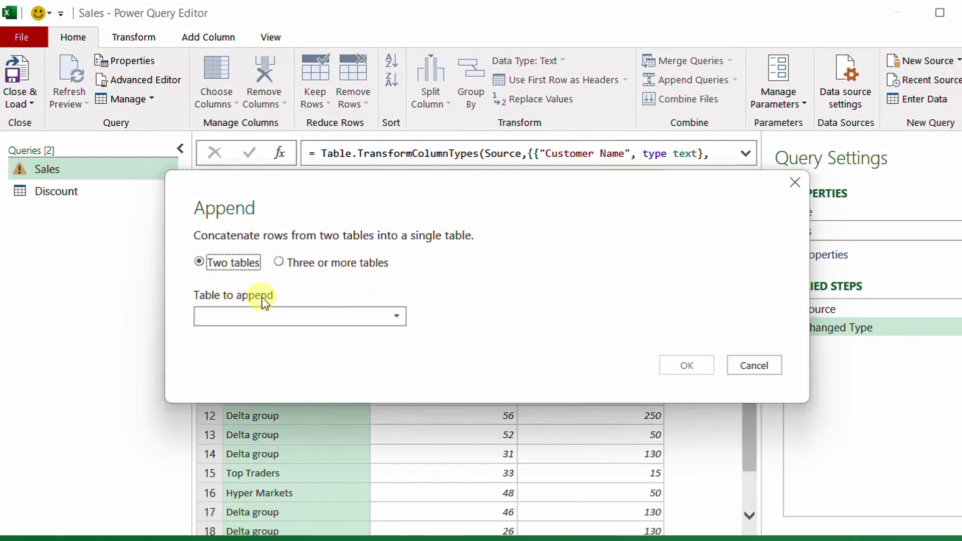
pyautogui.click(269, 311)
pyautogui.click(260, 357)
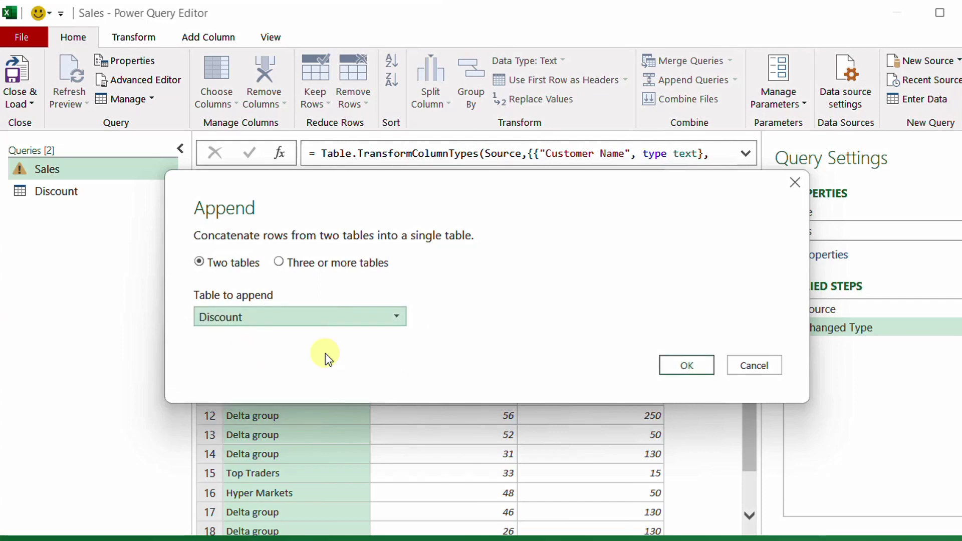
pyautogui.click(693, 376)
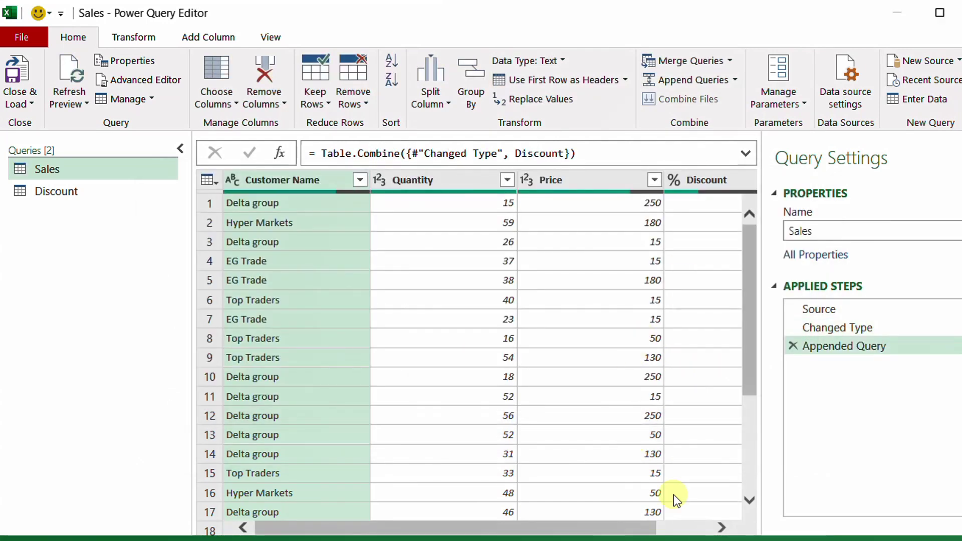
# Step: Sort the appended Sales rows by Quantity in ascending order
pyautogui.click(720, 529)
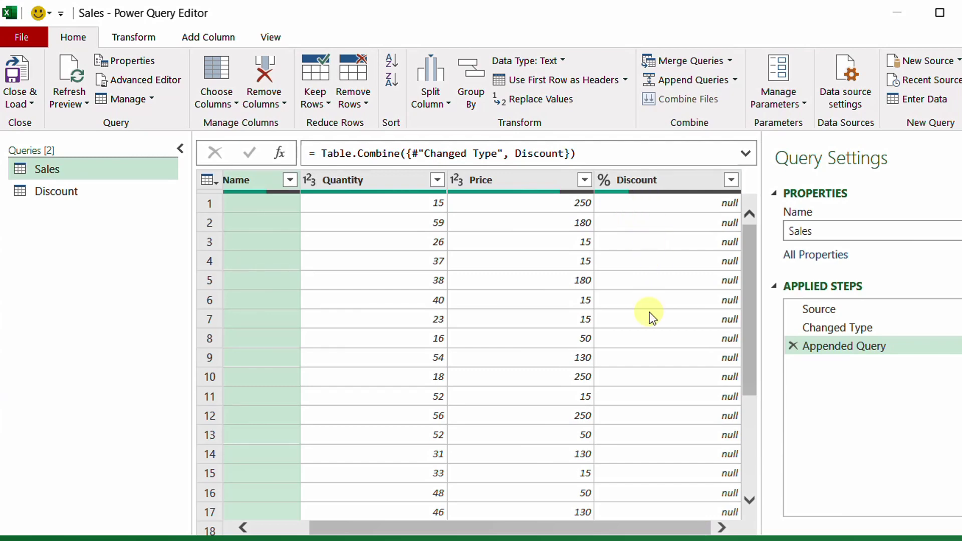
pyautogui.scroll(-3, 646, 364)
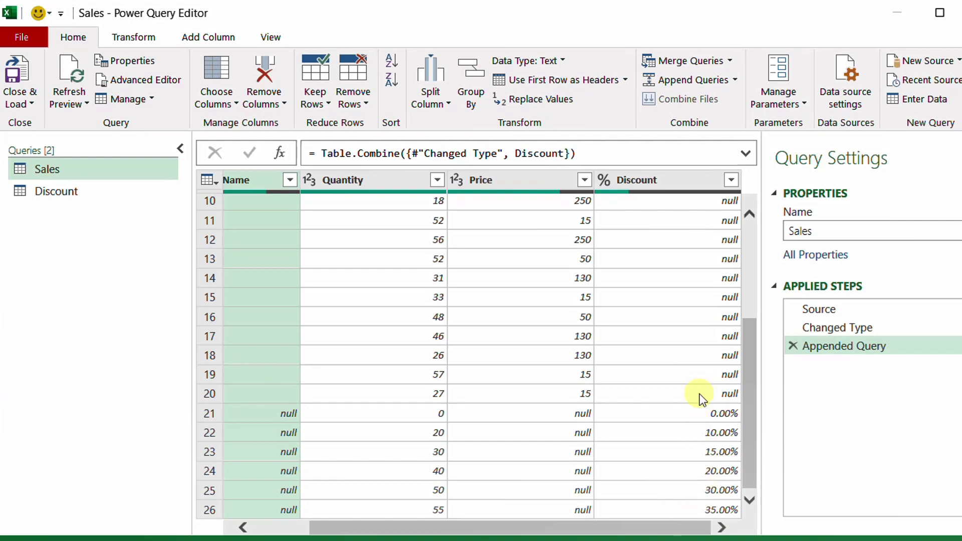
pyautogui.hscroll(-1, 686, 524)
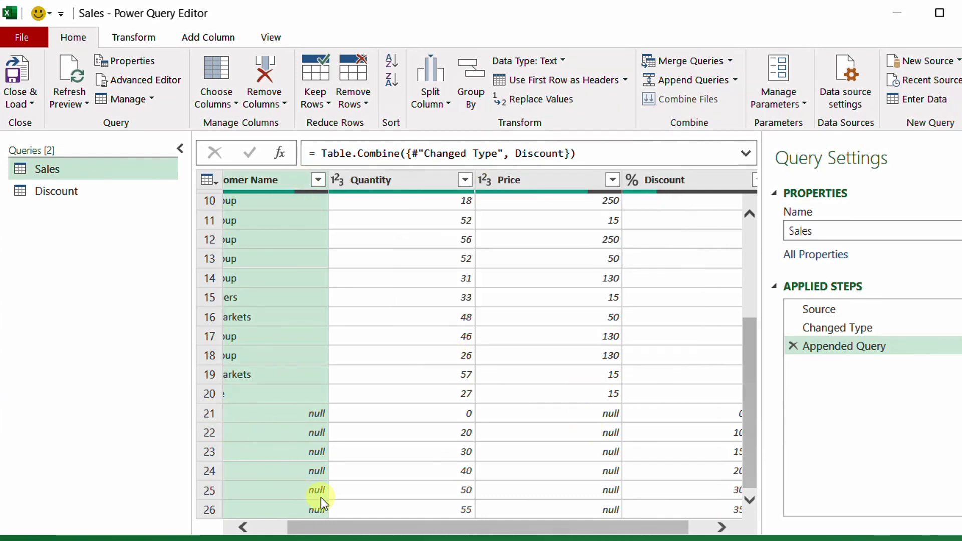
pyautogui.click(470, 396)
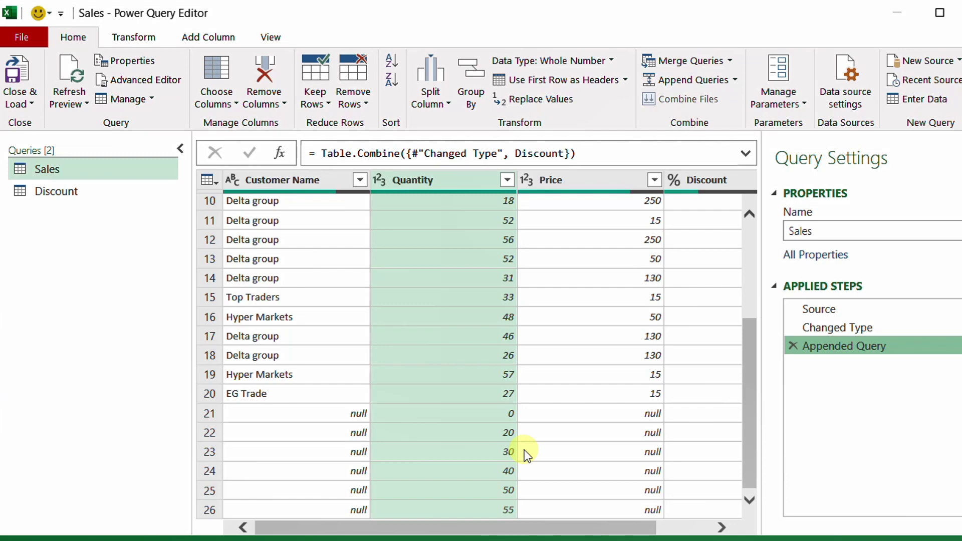
pyautogui.moveTo(510, 529); pyautogui.dragTo(463, 532)
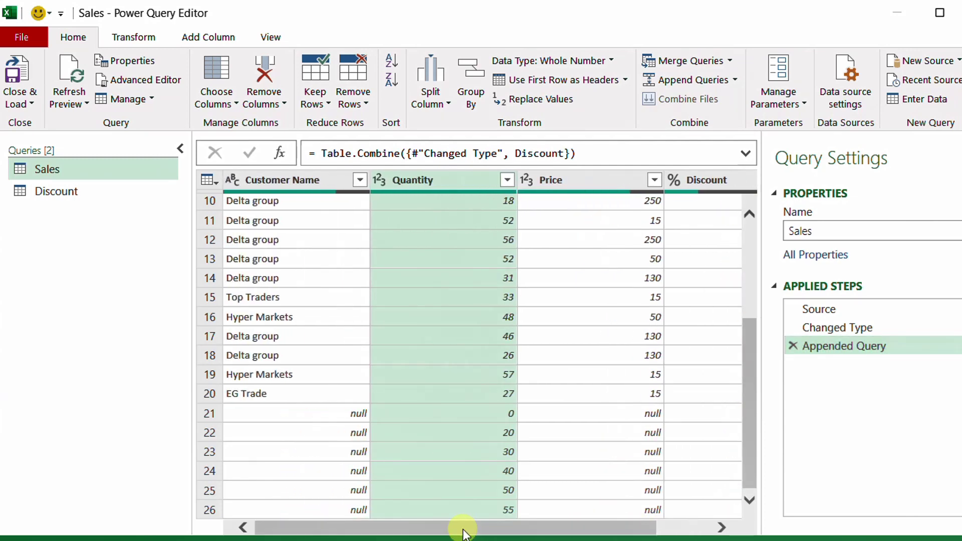
pyautogui.click(505, 182)
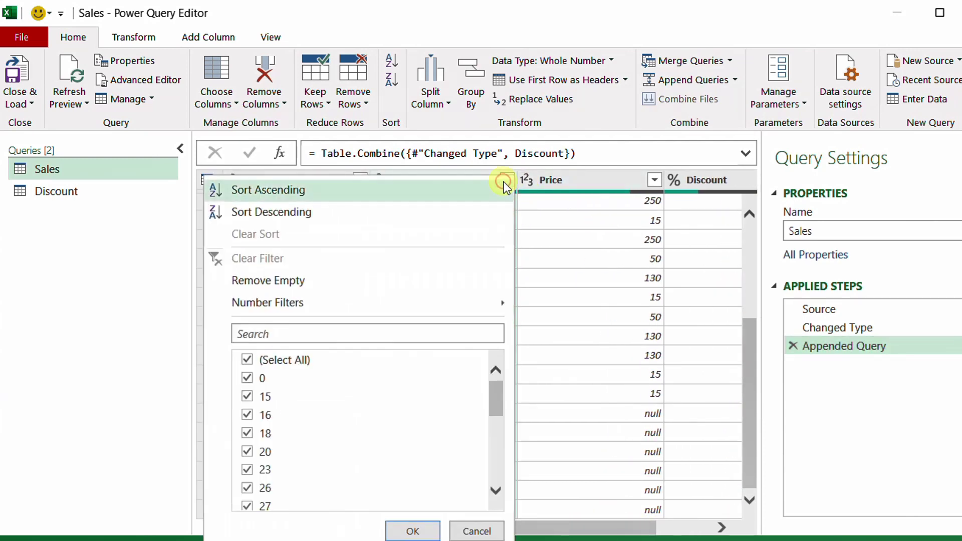
pyautogui.click(370, 192)
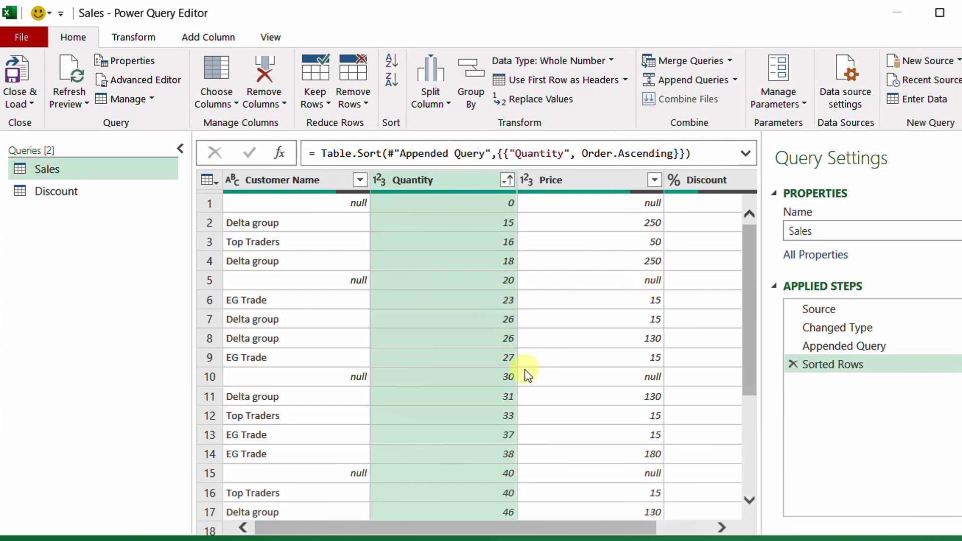
# Step: Fill the Discount column's values down into the null cells below them
pyautogui.moveTo(504, 522); pyautogui.dragTo(645, 526)
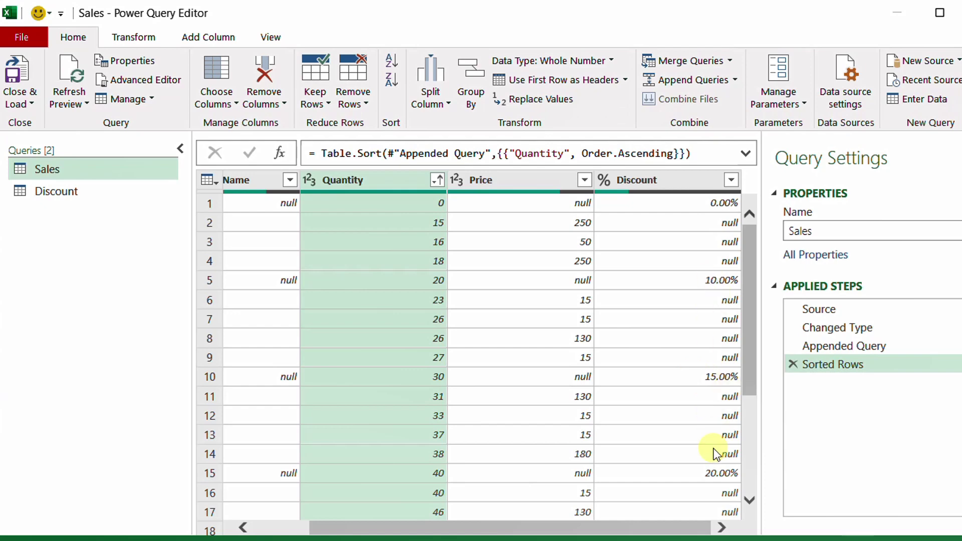
pyautogui.click(685, 184)
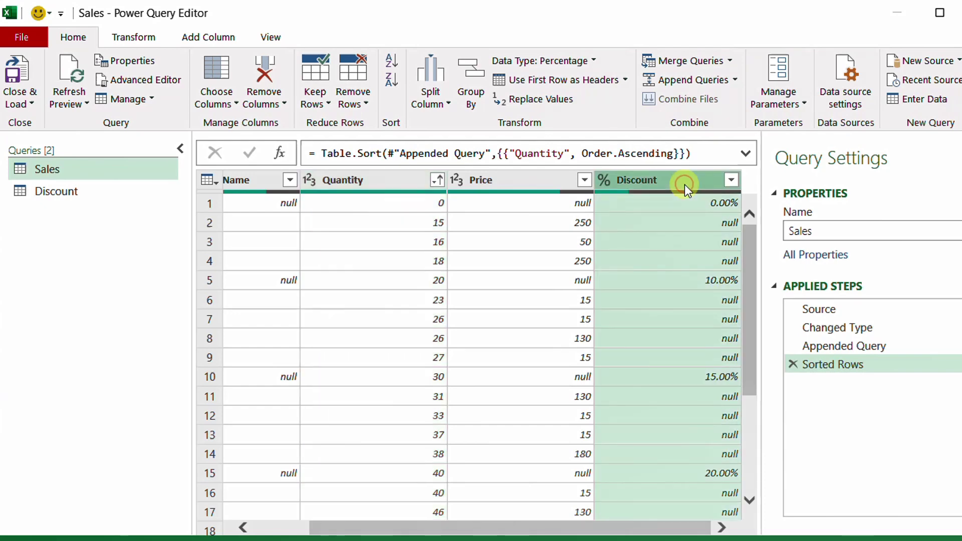
pyautogui.rightClick(685, 185)
pyautogui.moveTo(747, 471)
pyautogui.click(940, 472)
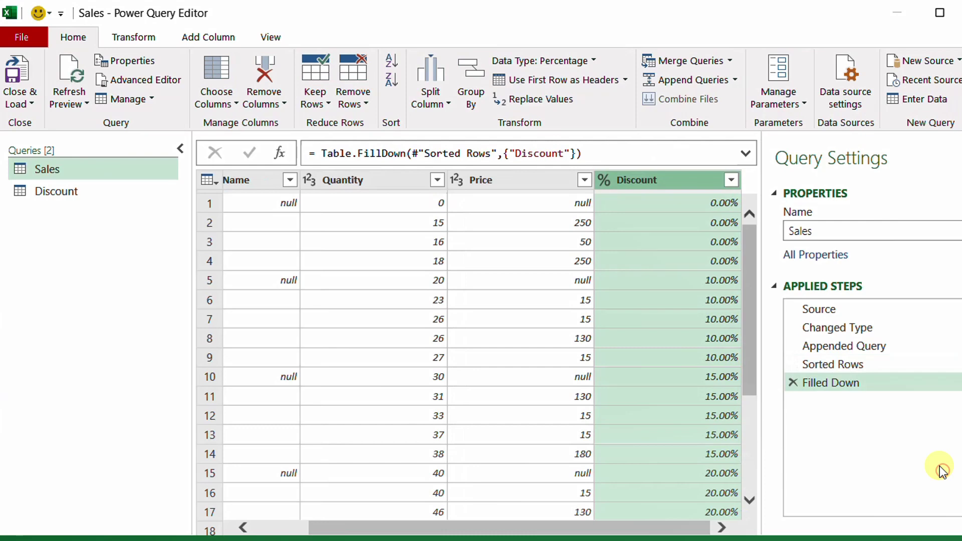
# Step: Filter the Customer Name column to exclude the null rows
pyautogui.moveTo(611, 528); pyautogui.dragTo(461, 528)
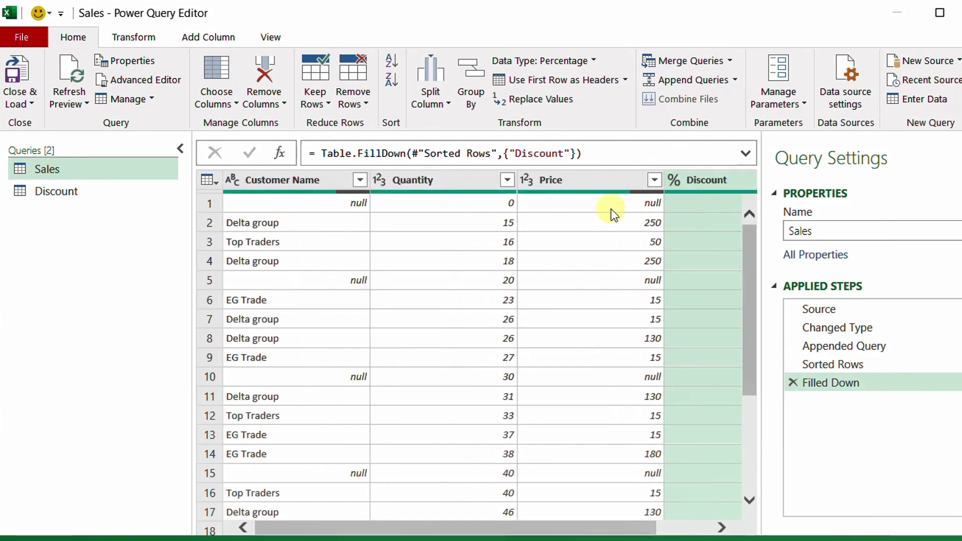
pyautogui.click(361, 180)
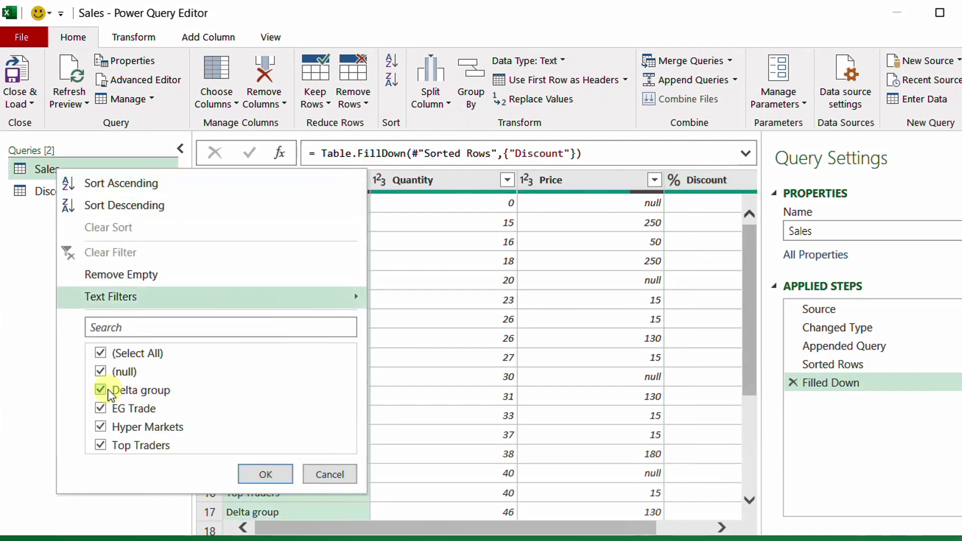
pyautogui.click(103, 372)
pyautogui.click(266, 474)
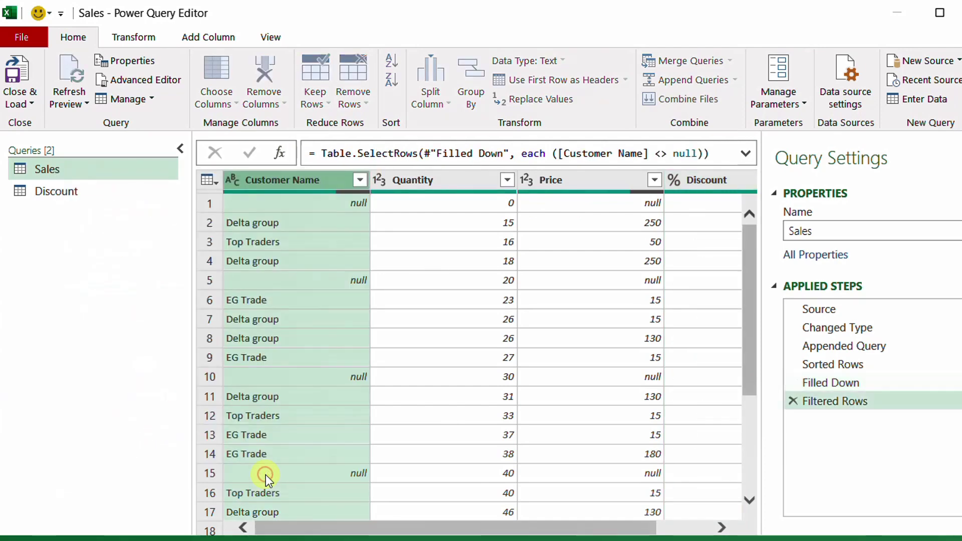
# Step: Add a new column that multiplies Quantity, Price and Discount
pyautogui.moveTo(399, 527); pyautogui.dragTo(575, 519)
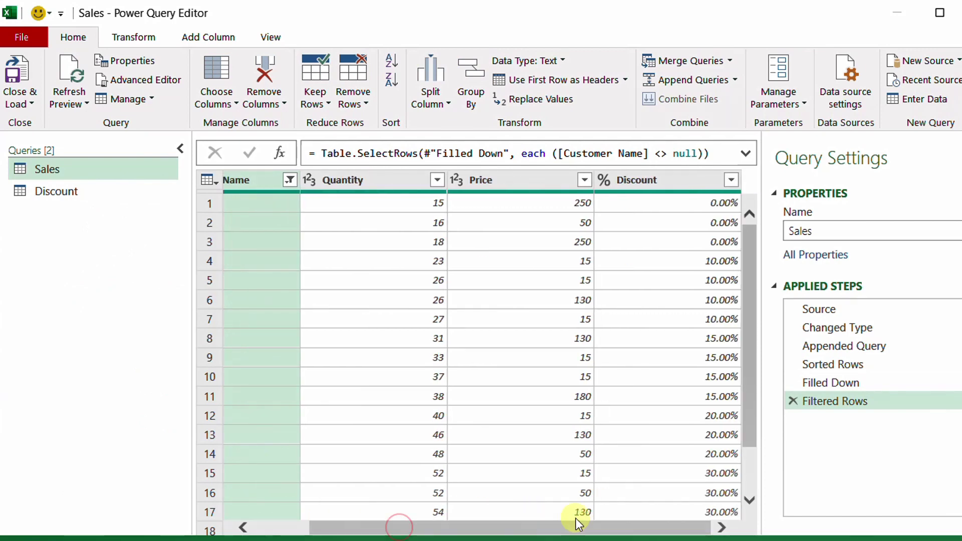
pyautogui.click(360, 183)
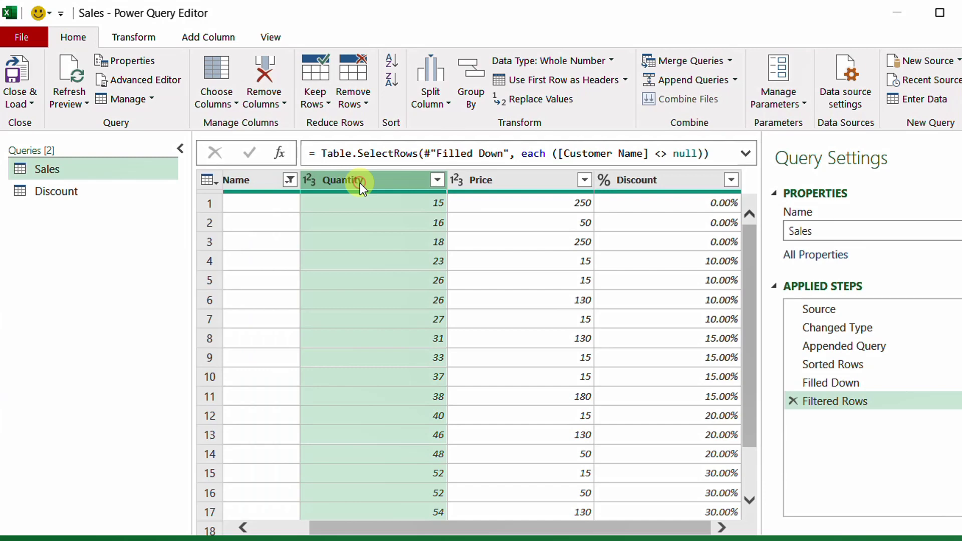
pyautogui.keyDown('shift'); pyautogui.click(636, 182); pyautogui.keyUp('shift')
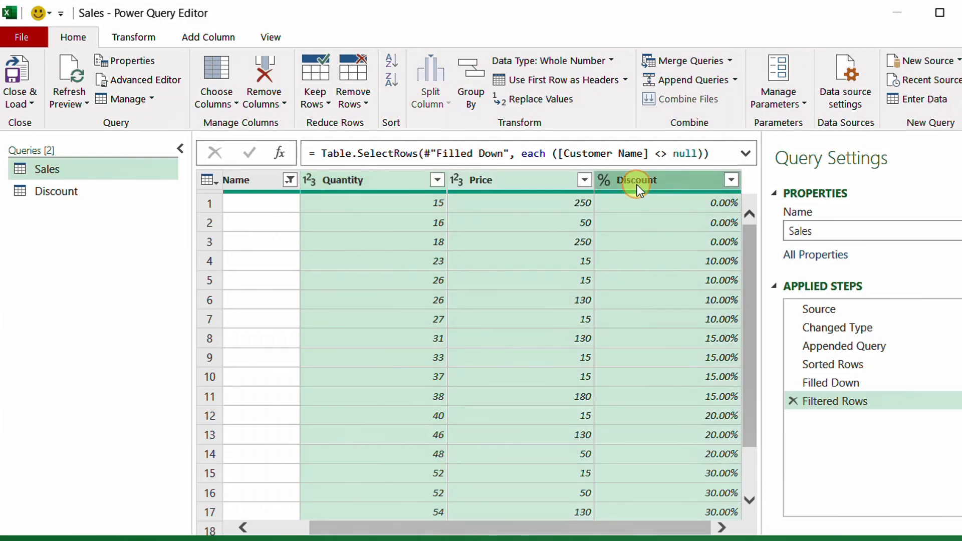
pyautogui.click(221, 39)
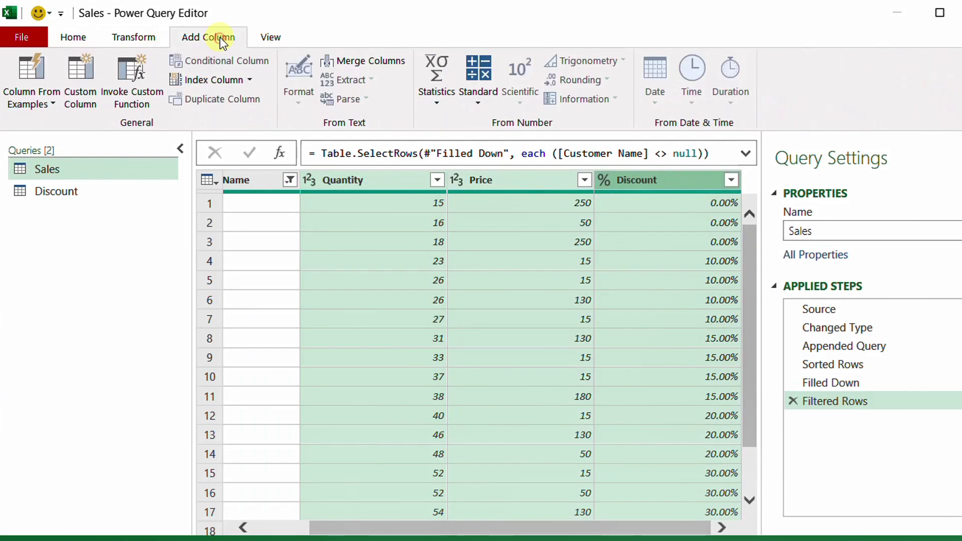
pyautogui.click(476, 102)
pyautogui.click(495, 143)
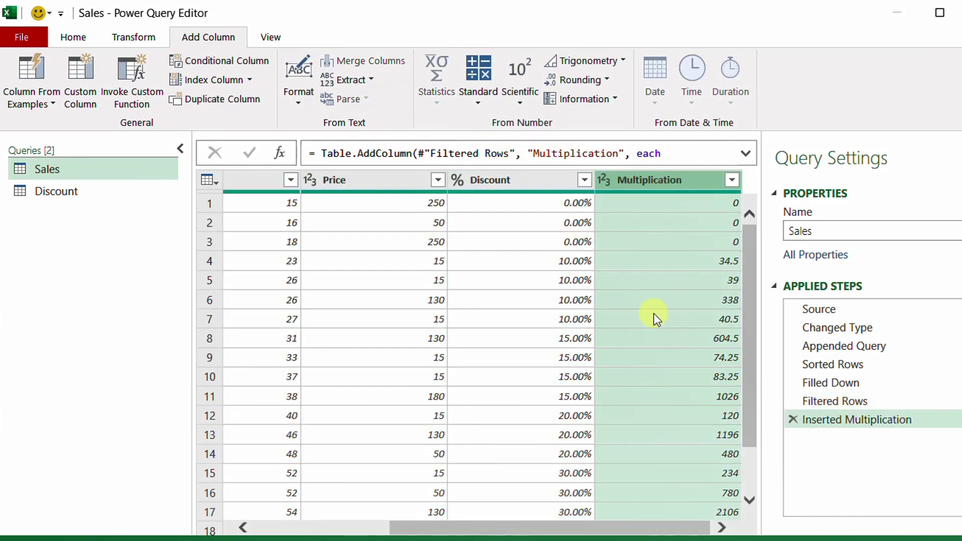
# Step: Change the new column's name to Revenue in the multiplication step's formula
pyautogui.click(746, 156)
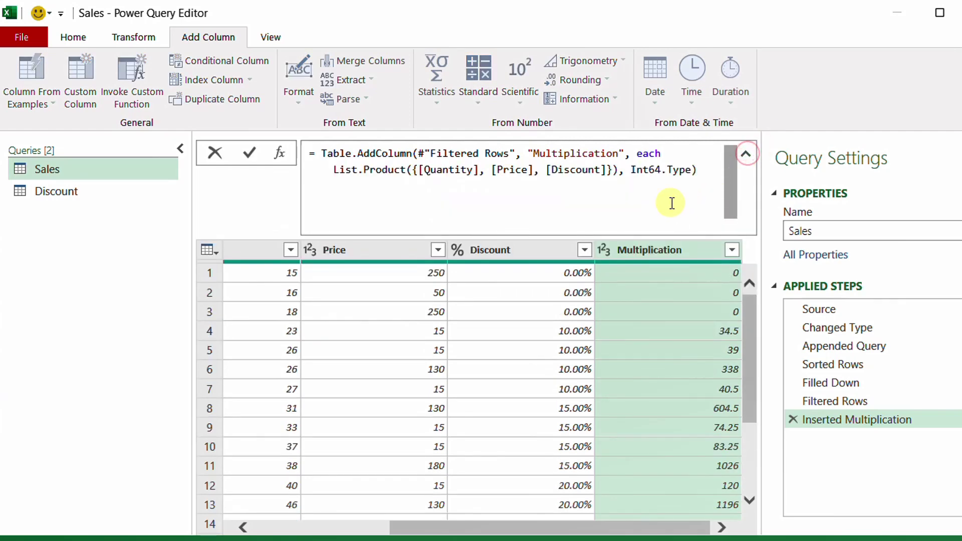
pyautogui.doubleClick(571, 154)
pyautogui.write('Revenue')
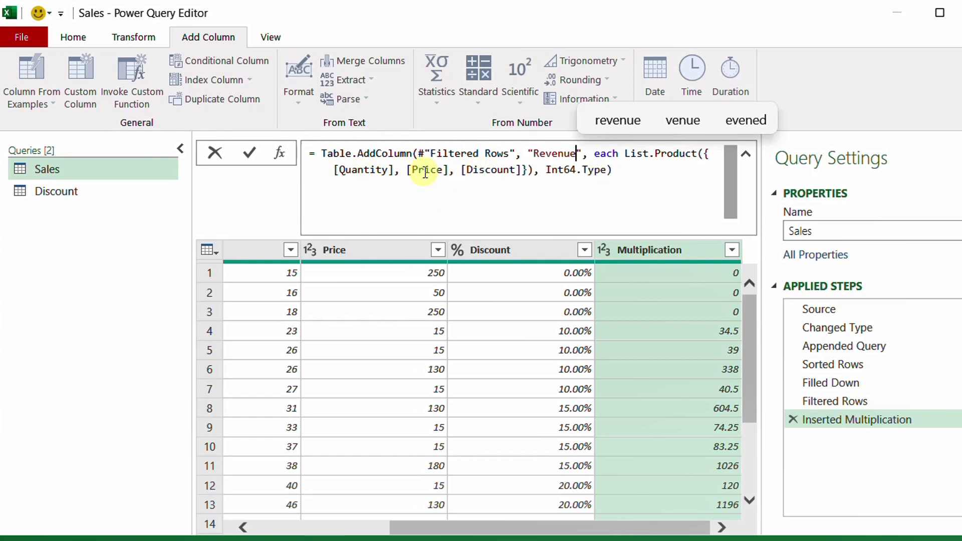
# Step: Replace the [Discount] factor in the List.Product formula with (1-[Discount])
pyautogui.click(463, 172)
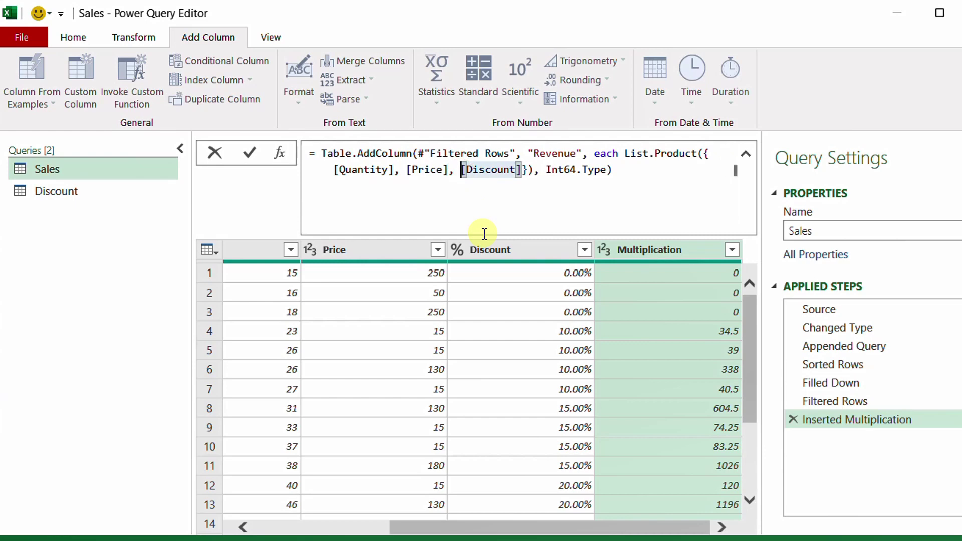
pyautogui.write('(1-')
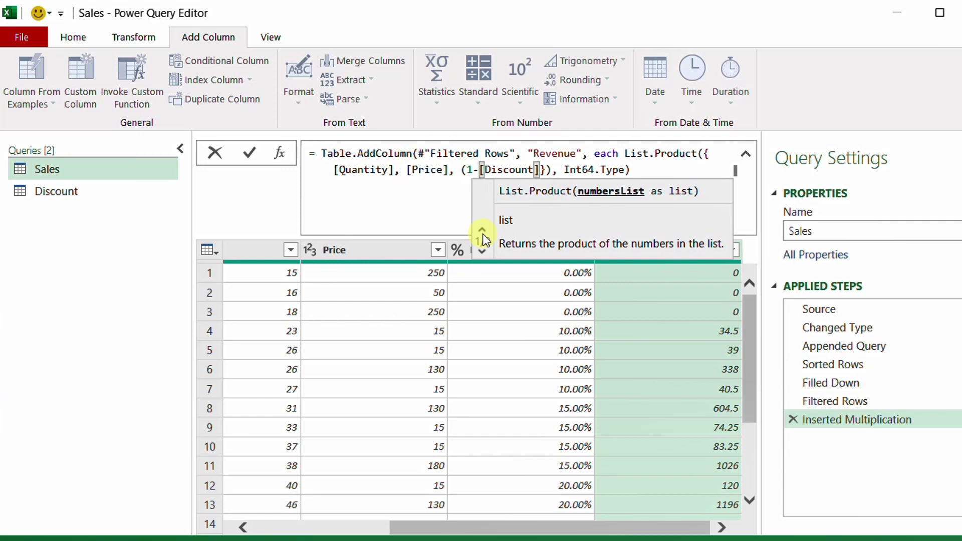
pyautogui.click(541, 169)
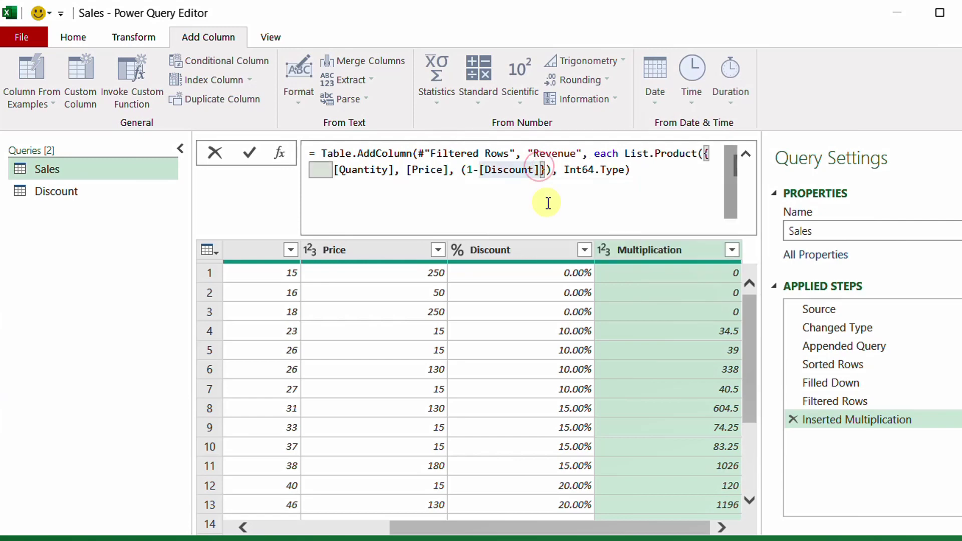
pyautogui.write(')')
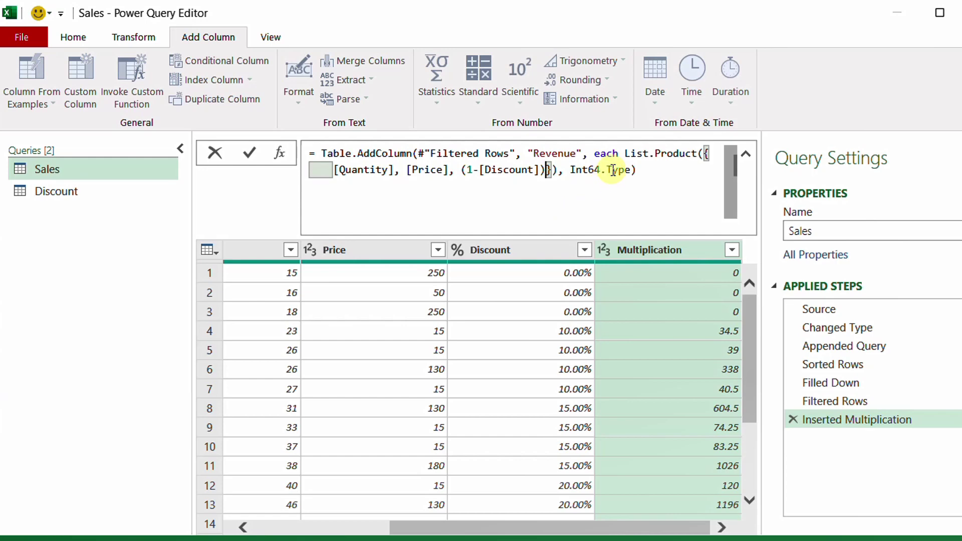
# Step: Change the Revenue column's data type in the multiplication formula from Int64.Type to Currency.Type and apply the formula
pyautogui.click(595, 171)
pyautogui.doubleClick(595, 171)
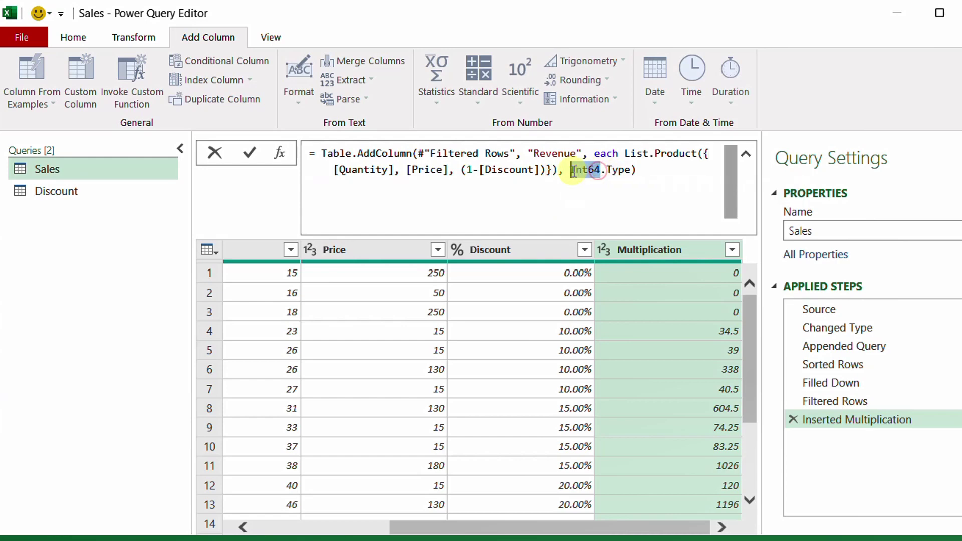
pyautogui.write('Currency')
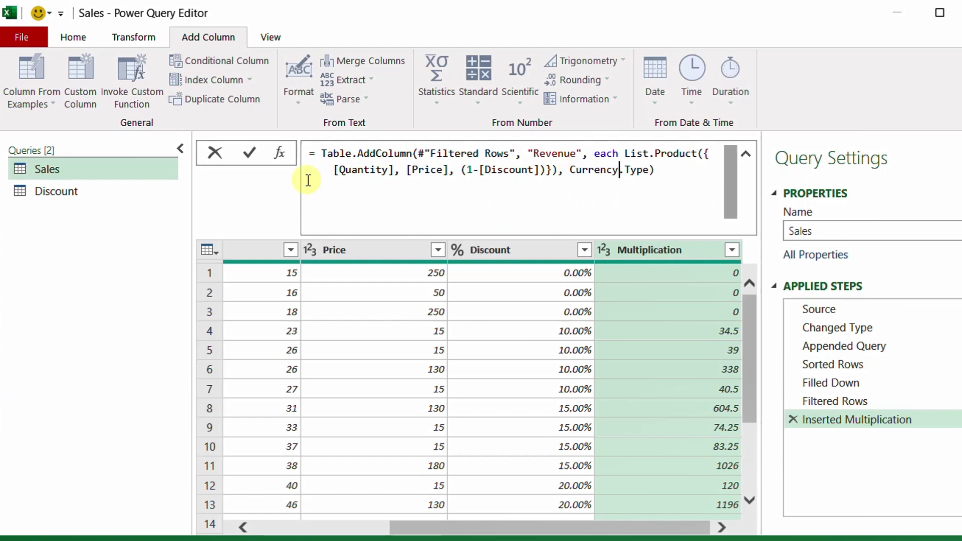
pyautogui.click(251, 152)
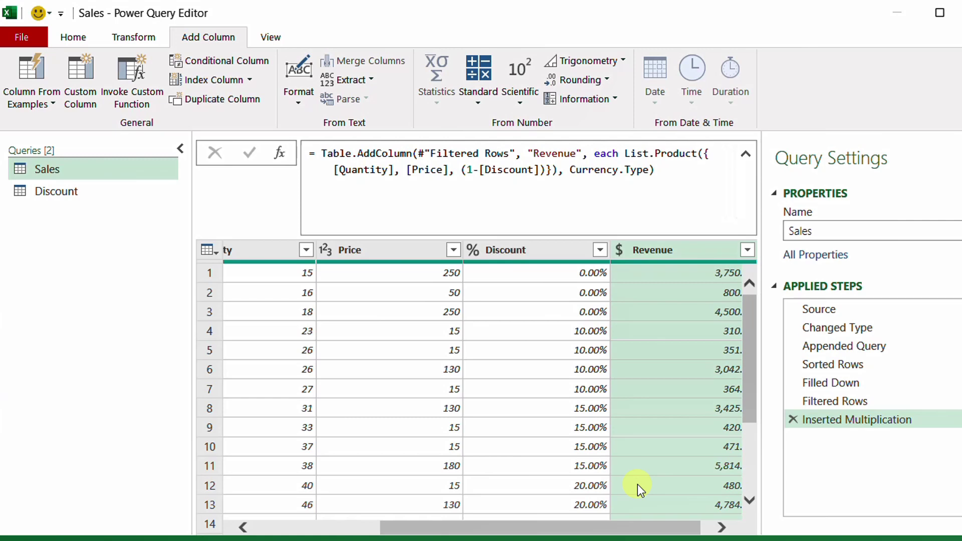
pyautogui.moveTo(641, 525); pyautogui.dragTo(704, 530)
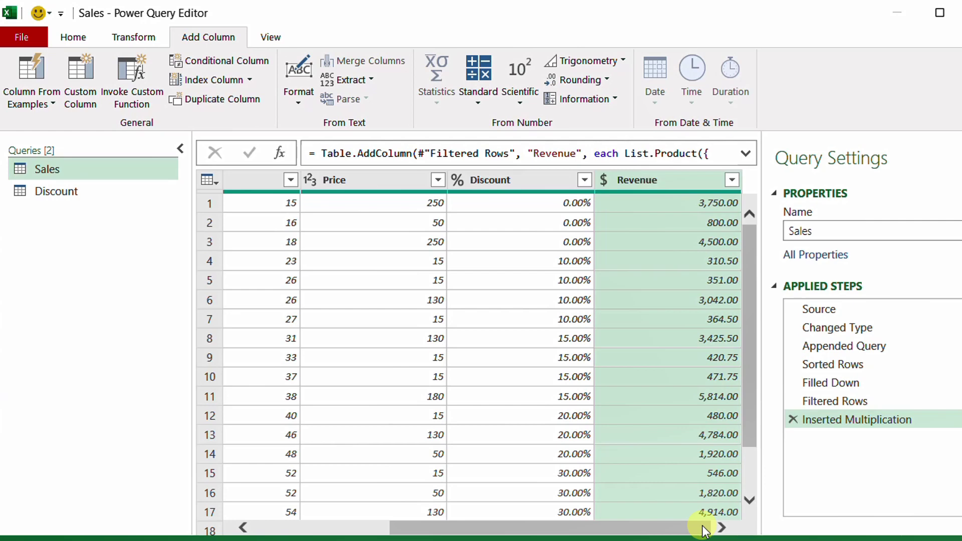
# Step: Insert an index column starting from 0 right after the Changed Type step of the Sales query
pyautogui.click(846, 329)
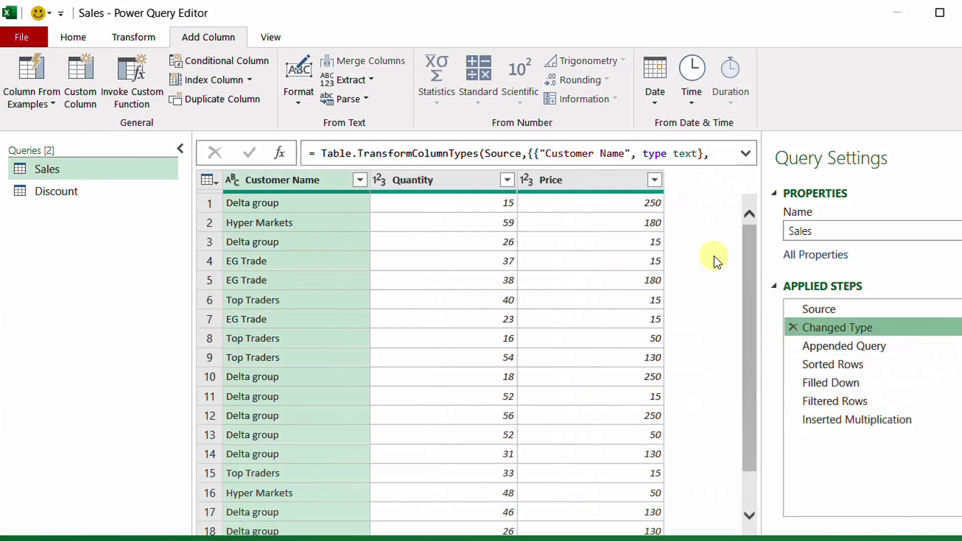
pyautogui.click(211, 80)
pyautogui.click(576, 332)
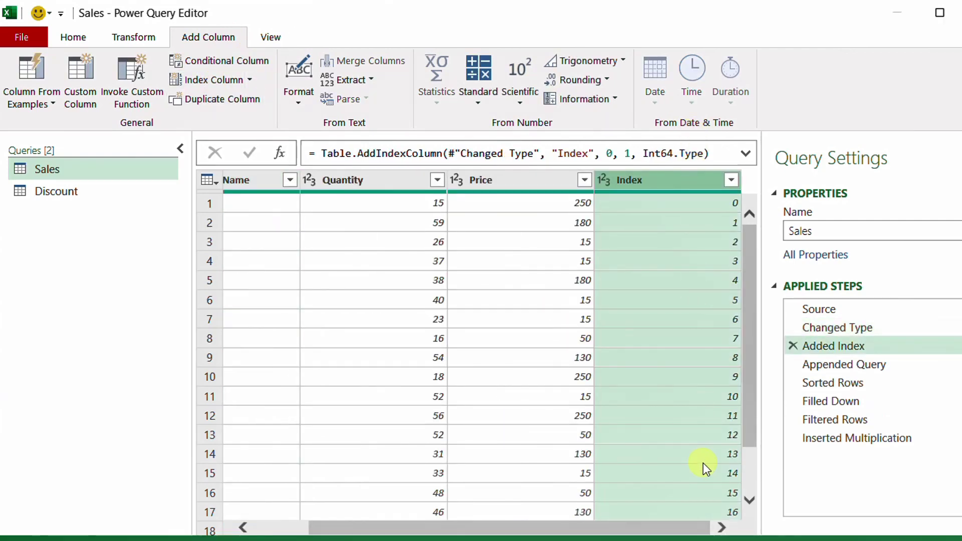
pyautogui.click(846, 346)
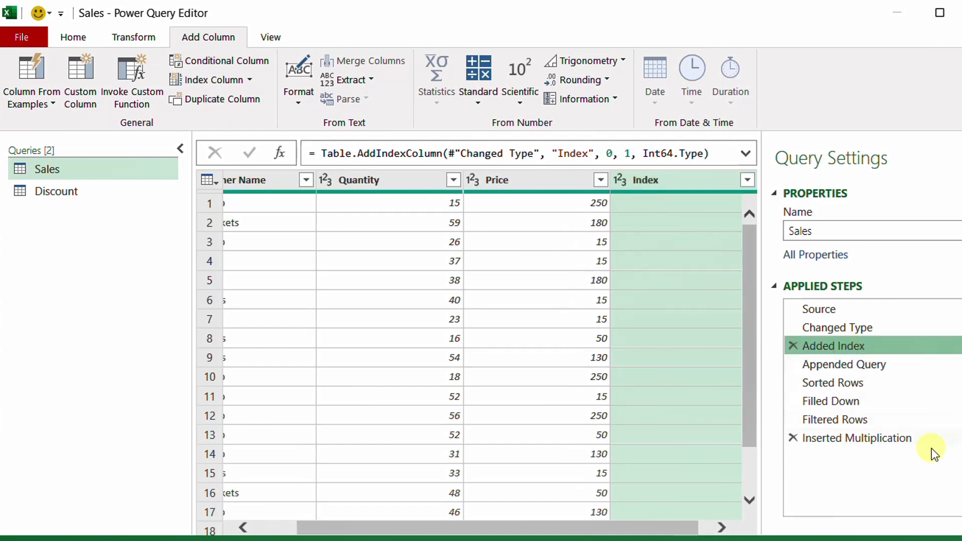
# Step: After the Inserted Multiplication step, sort the rows by Index in ascending order and remove the Index column
pyautogui.click(876, 443)
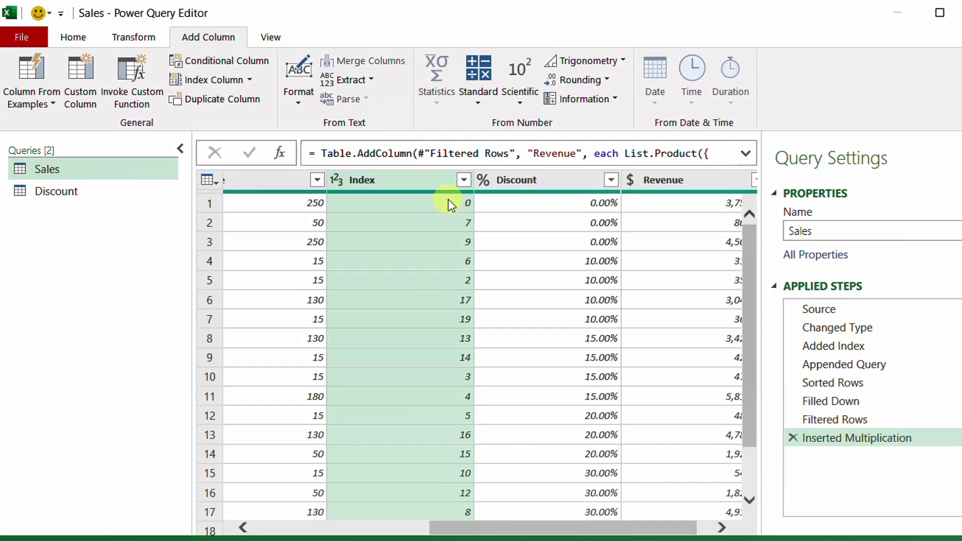
pyautogui.click(463, 181)
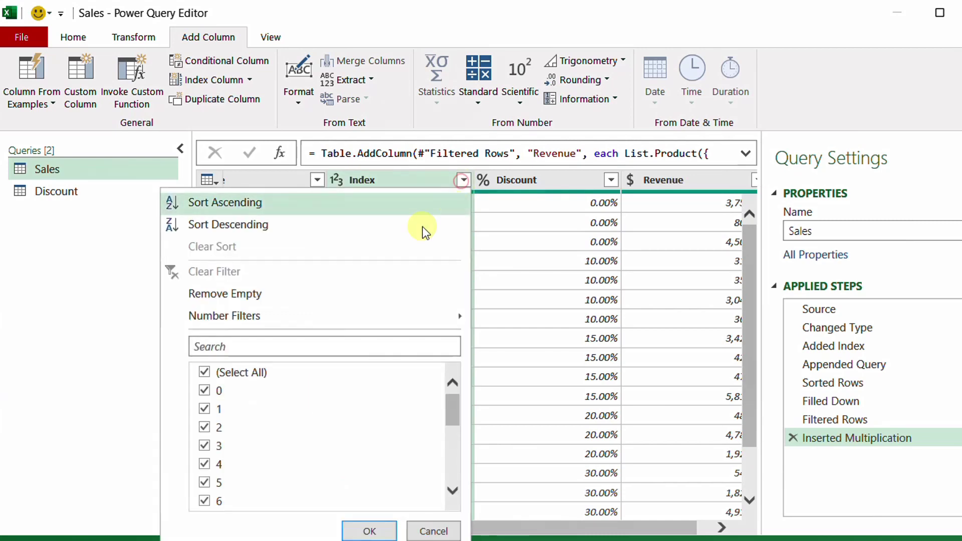
pyautogui.click(290, 203)
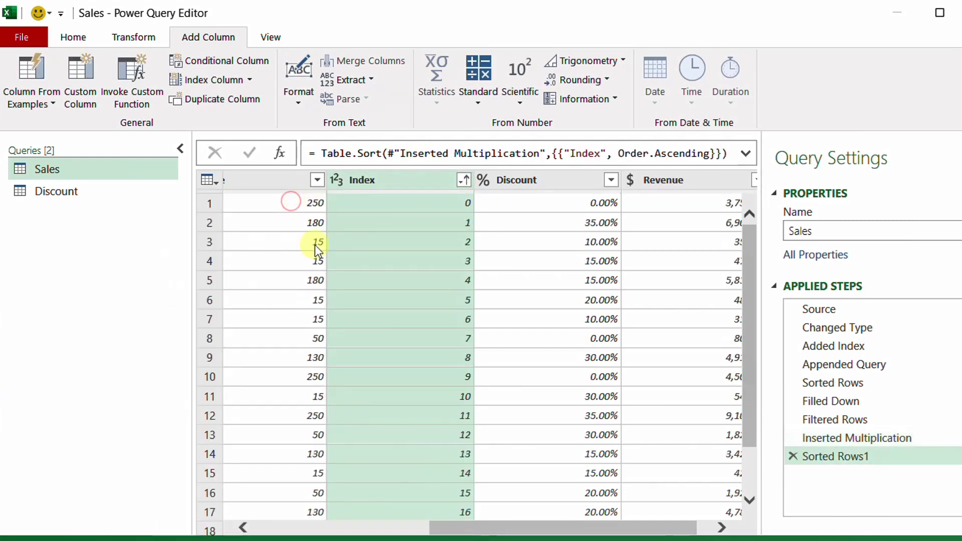
pyautogui.rightClick(405, 179)
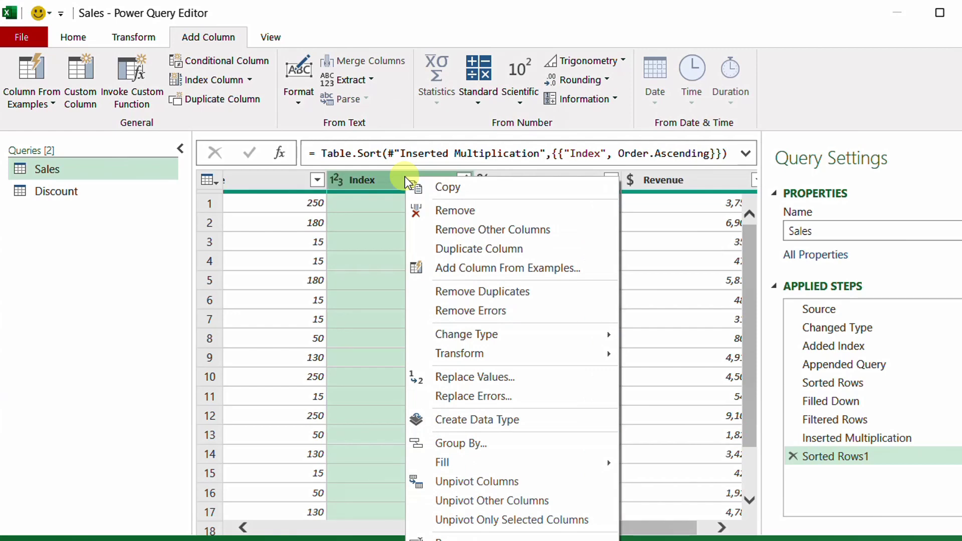
pyautogui.click(456, 209)
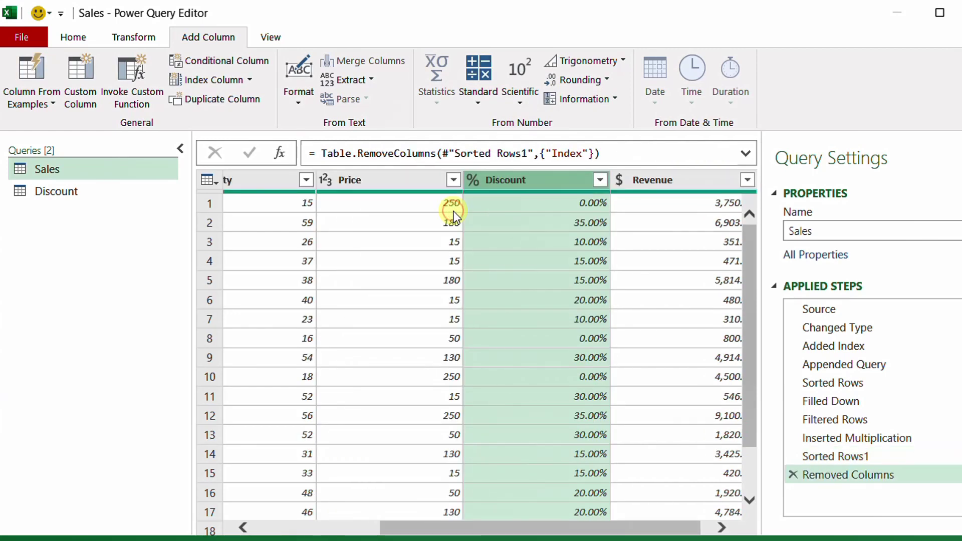
# Step: Compare the quantity and discount of the sixth sales row with the Discount Scheme table in the worksheet
pyautogui.hscroll(-3, 410, 456)
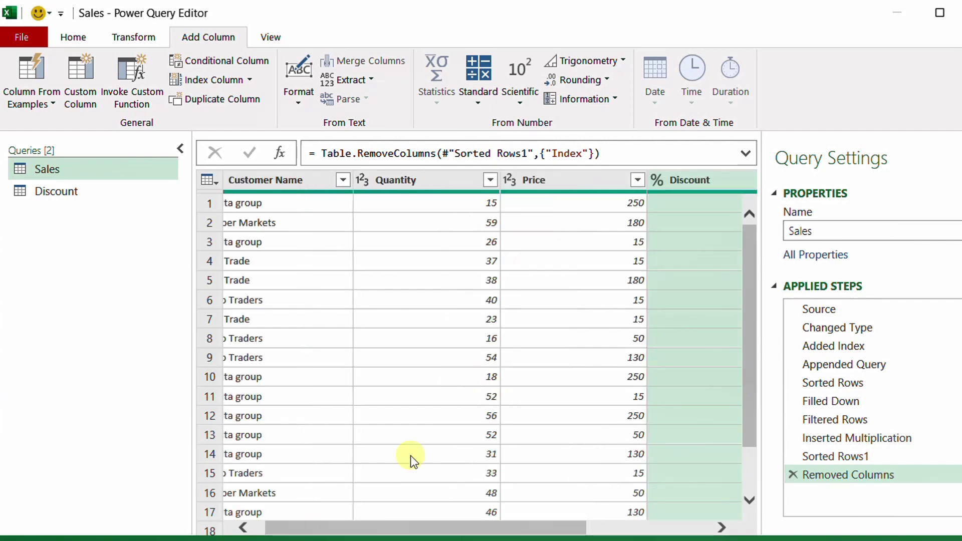
pyautogui.click(212, 299)
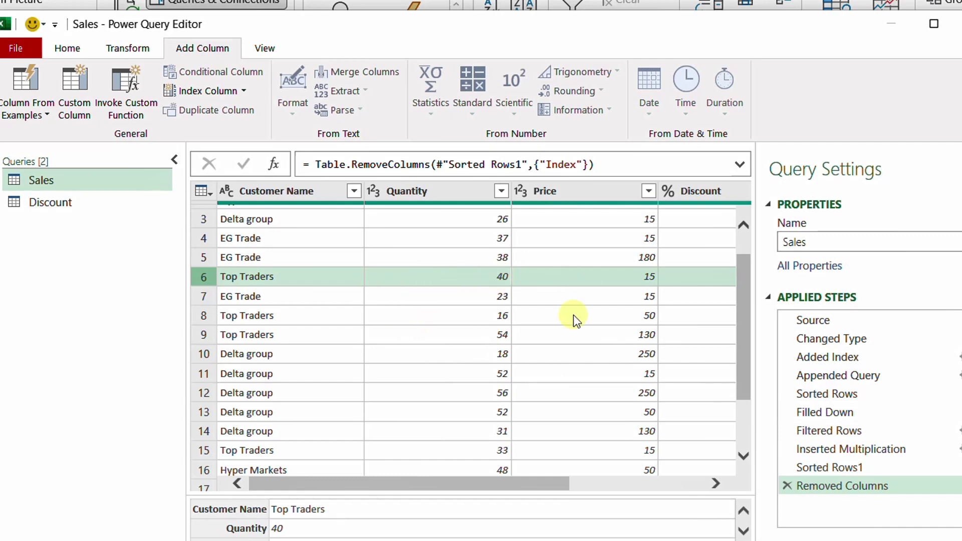
pyautogui.moveTo(488, 483); pyautogui.dragTo(541, 483)
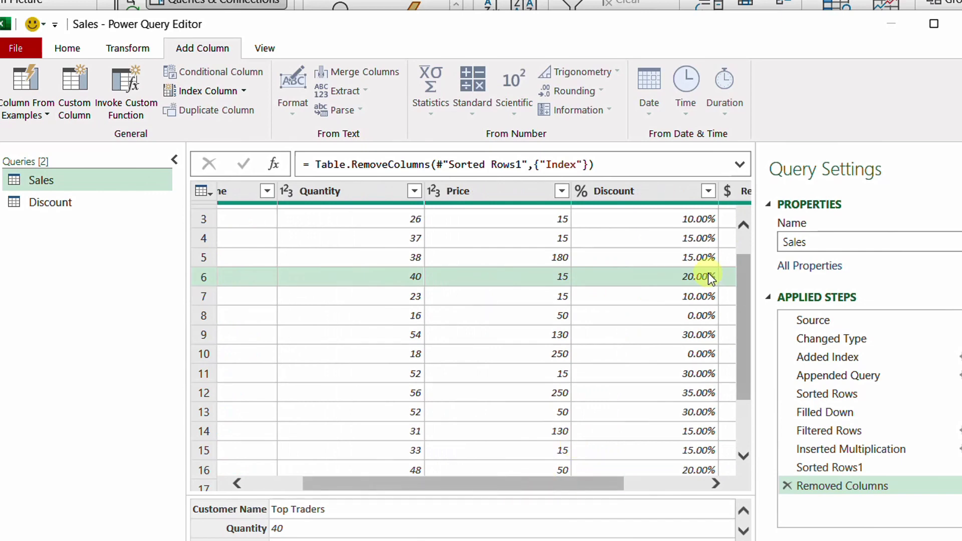
pyautogui.moveTo(307, 26); pyautogui.dragTo(653, 32)
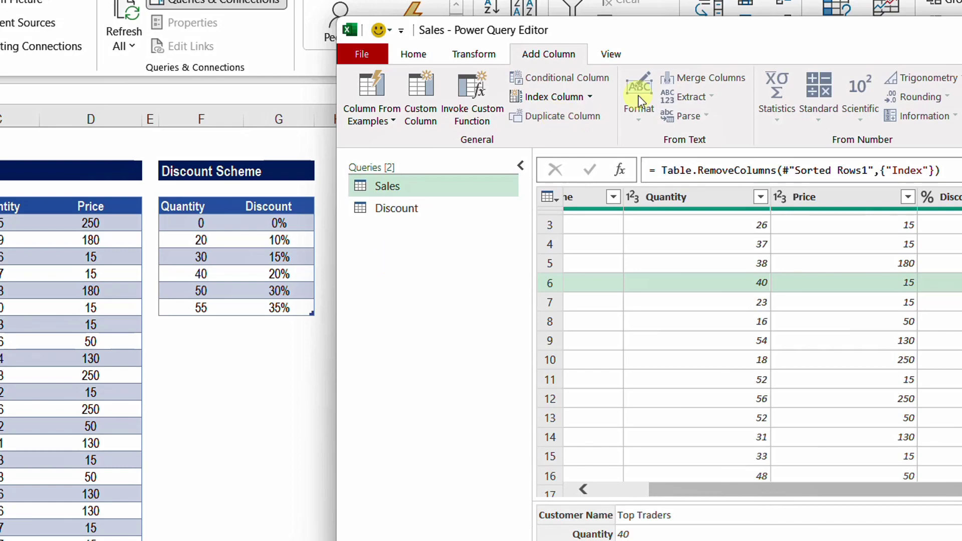
pyautogui.doubleClick(793, 31)
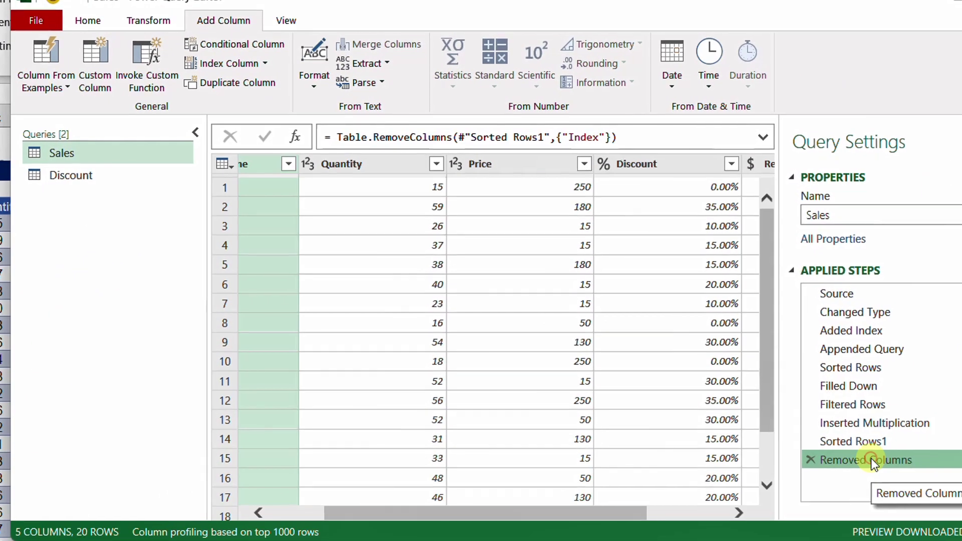
# Step: In the Sorted Rows step that orders by Quantity, add a descending sort on Price as the second sort level
pyautogui.click(898, 379)
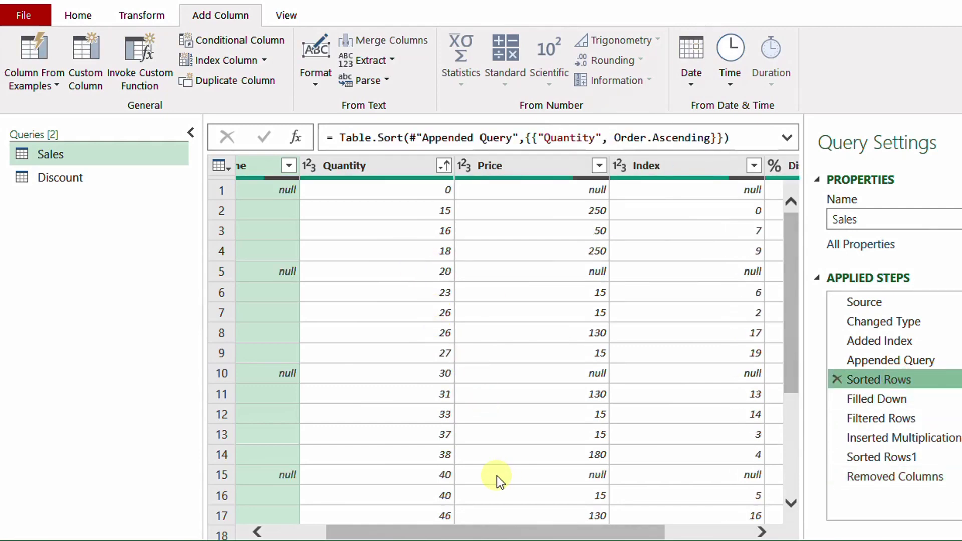
pyautogui.moveTo(376, 532); pyautogui.dragTo(325, 532)
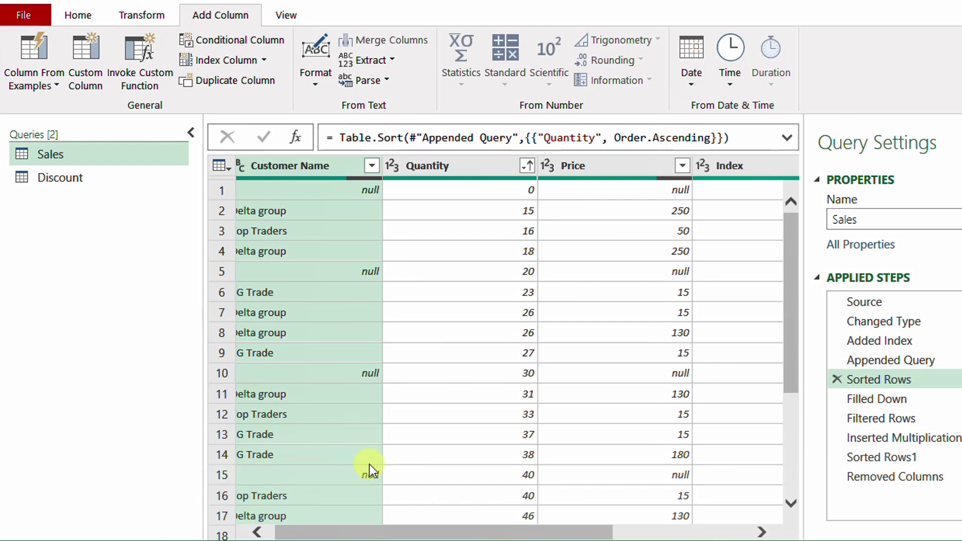
pyautogui.moveTo(430, 533); pyautogui.dragTo(311, 526)
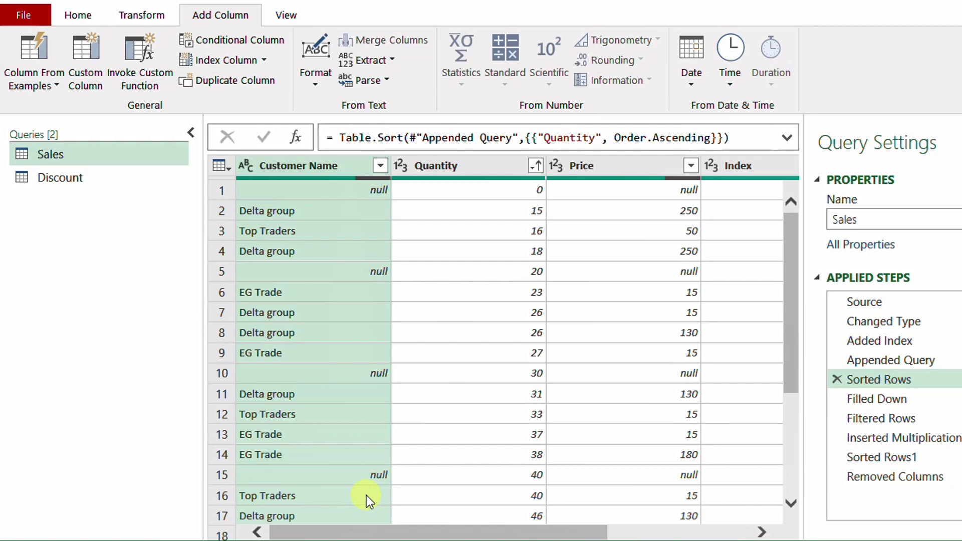
pyautogui.moveTo(403, 532); pyautogui.dragTo(607, 534)
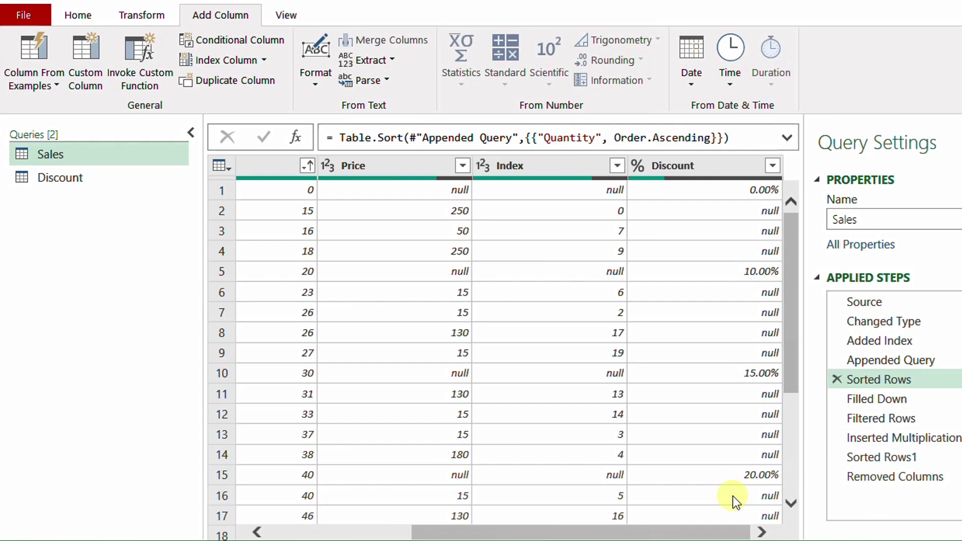
pyautogui.moveTo(709, 532); pyautogui.dragTo(569, 532)
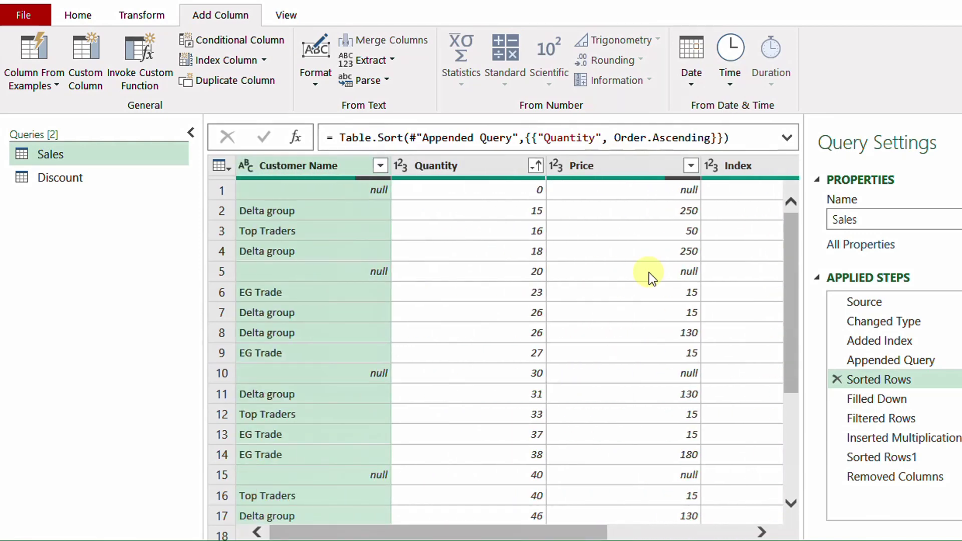
pyautogui.click(692, 166)
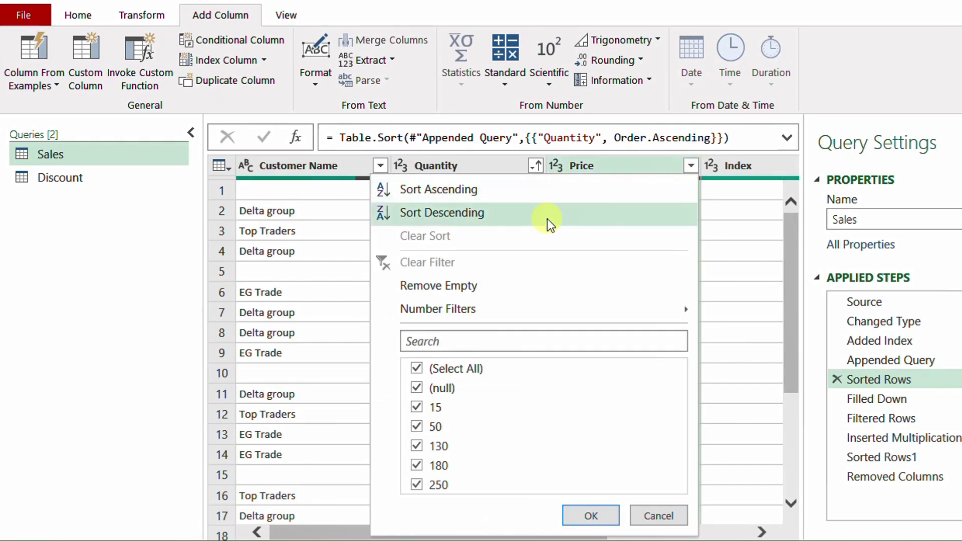
pyautogui.click(547, 218)
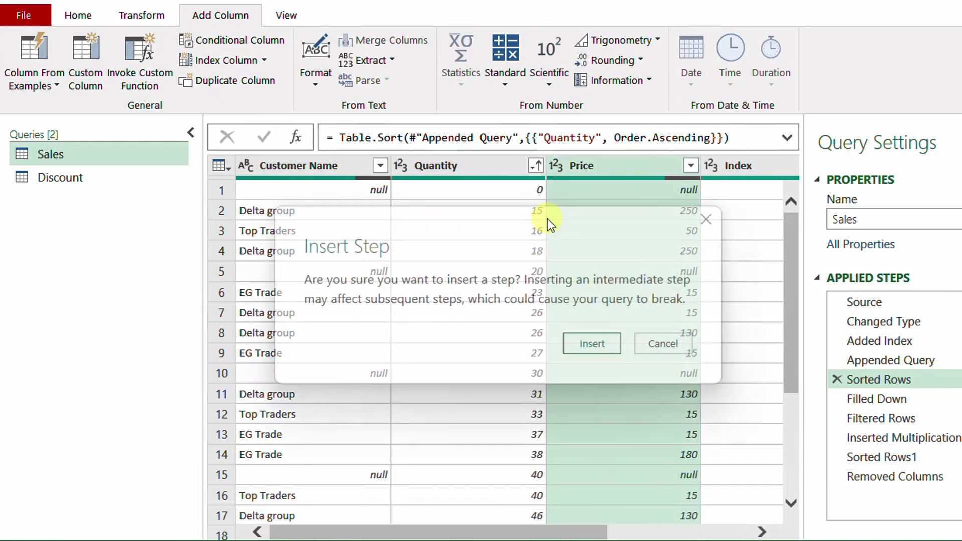
pyautogui.click(599, 350)
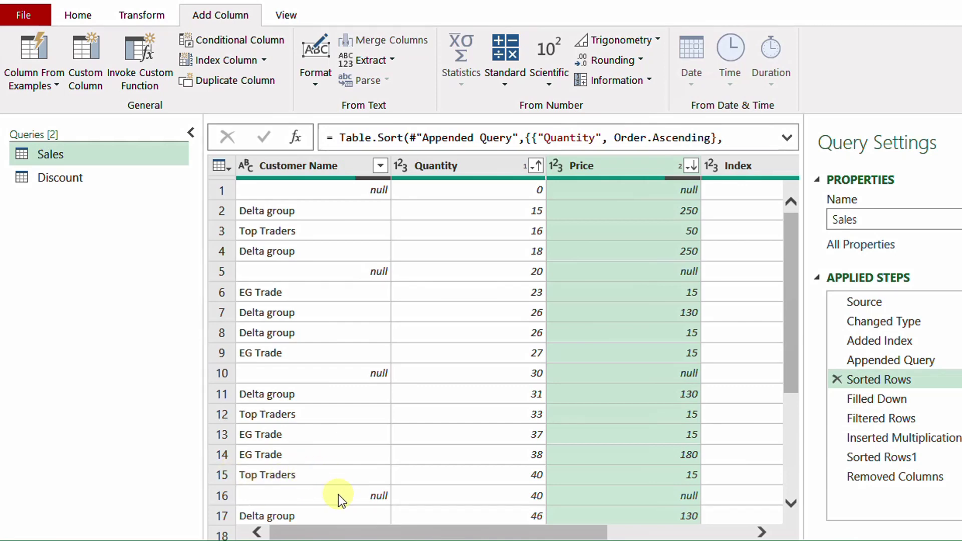
# Step: Examine the order and discounts of the rows with quantity 40, and review the Price column's sort options
pyautogui.hscroll(3, 387, 532)
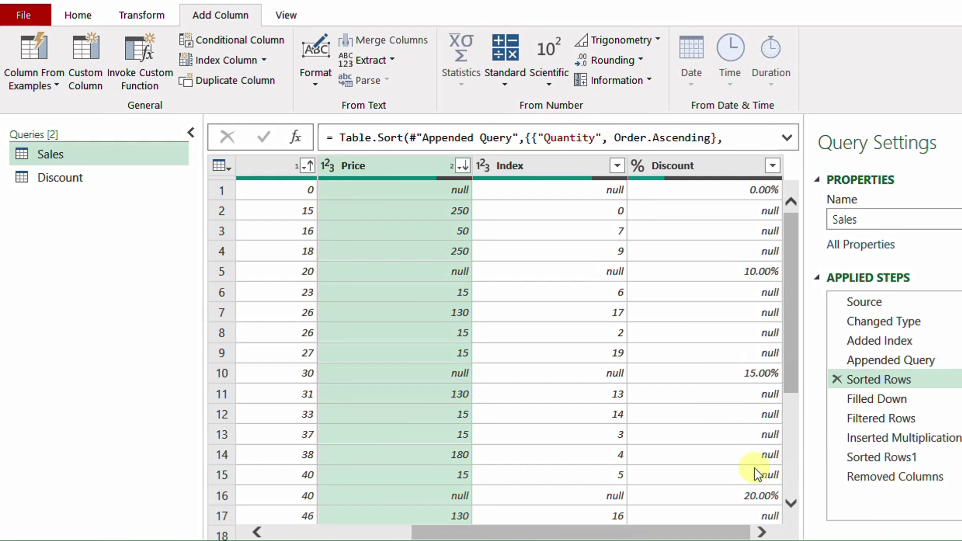
pyautogui.moveTo(724, 535); pyautogui.dragTo(569, 535)
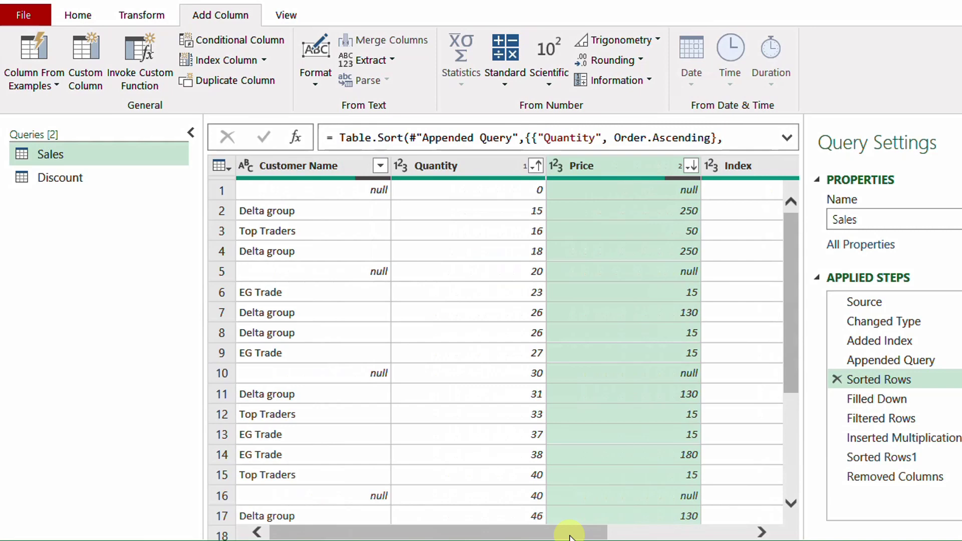
pyautogui.click(690, 166)
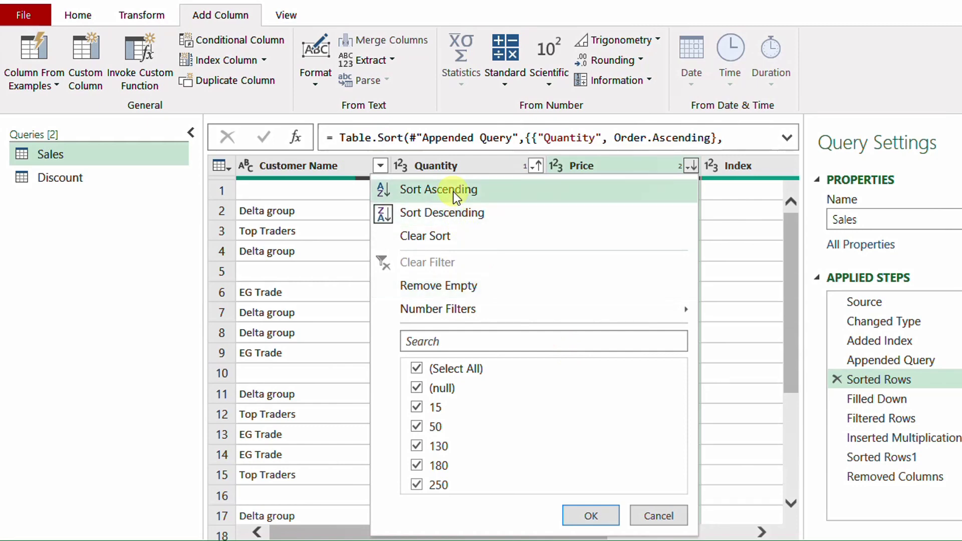
pyautogui.click(661, 516)
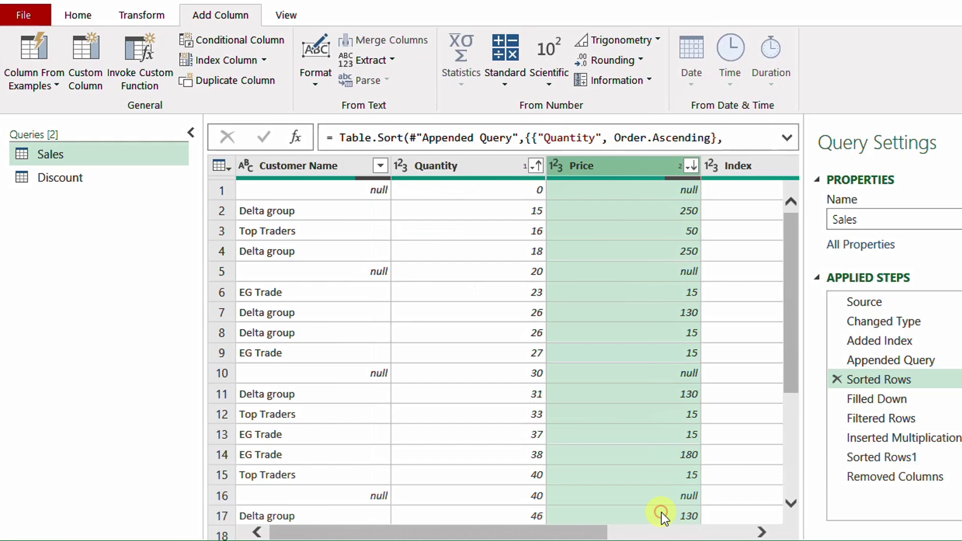
# Step: Close and load the queries, then load the Sales query as a table in the existing worksheet at cell I5
pyautogui.click(78, 14)
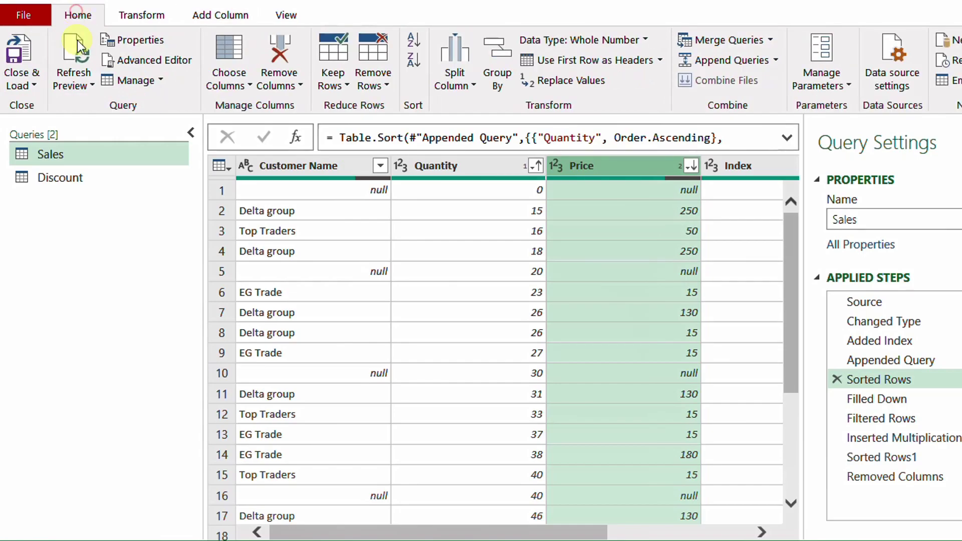
pyautogui.click(24, 54)
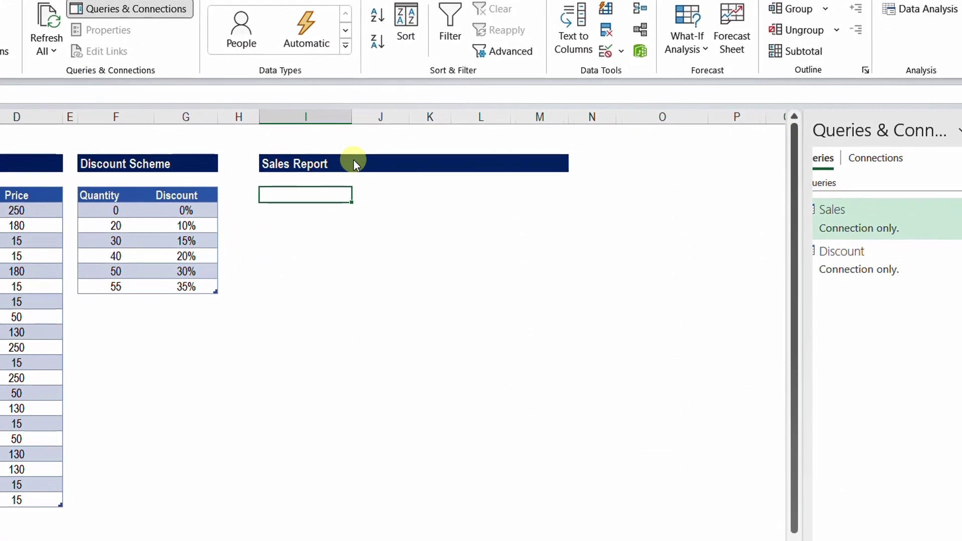
pyautogui.moveTo(768, 321); pyautogui.dragTo(734, 318)
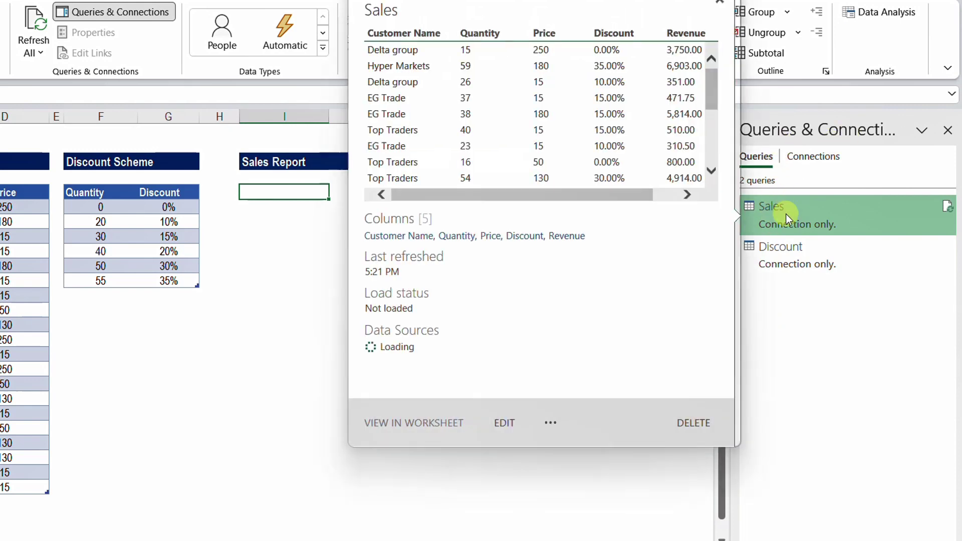
pyautogui.rightClick(786, 215)
pyautogui.click(835, 331)
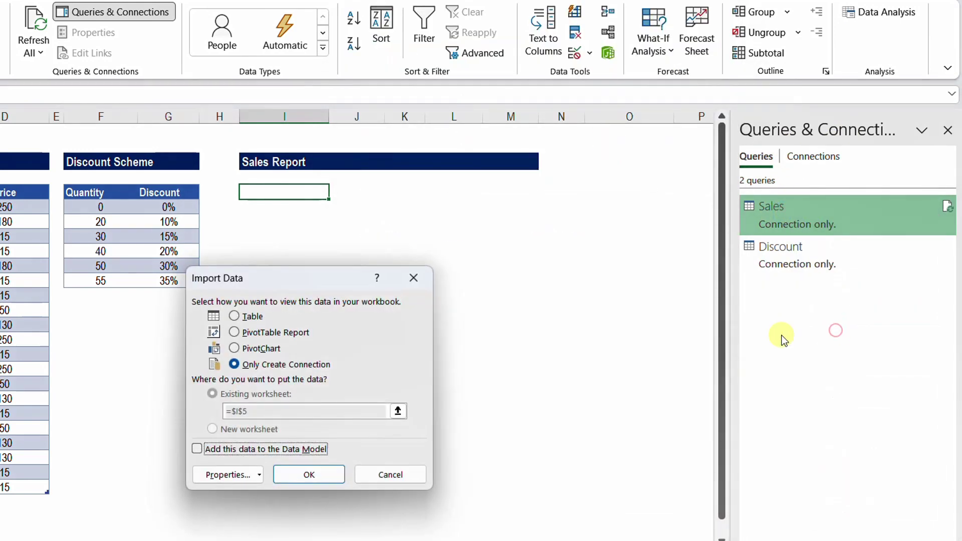
pyautogui.click(259, 317)
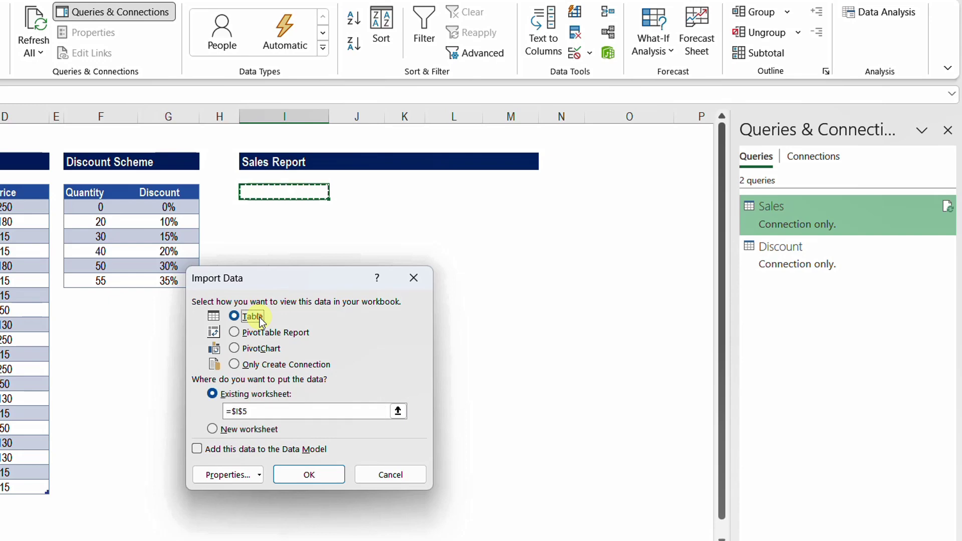
pyautogui.click(324, 478)
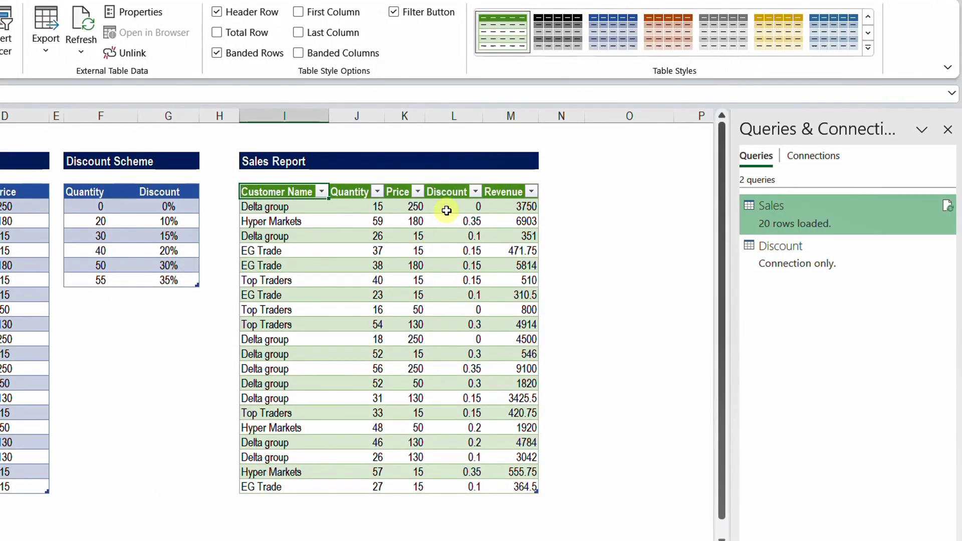
# Step: Format the Sales Report's Discount column as percentages and Revenue as dollar currency, then check the Top Traders row with quantity 40
pyautogui.click(447, 209)
pyautogui.moveTo(446, 209); pyautogui.dragTo(501, 485)
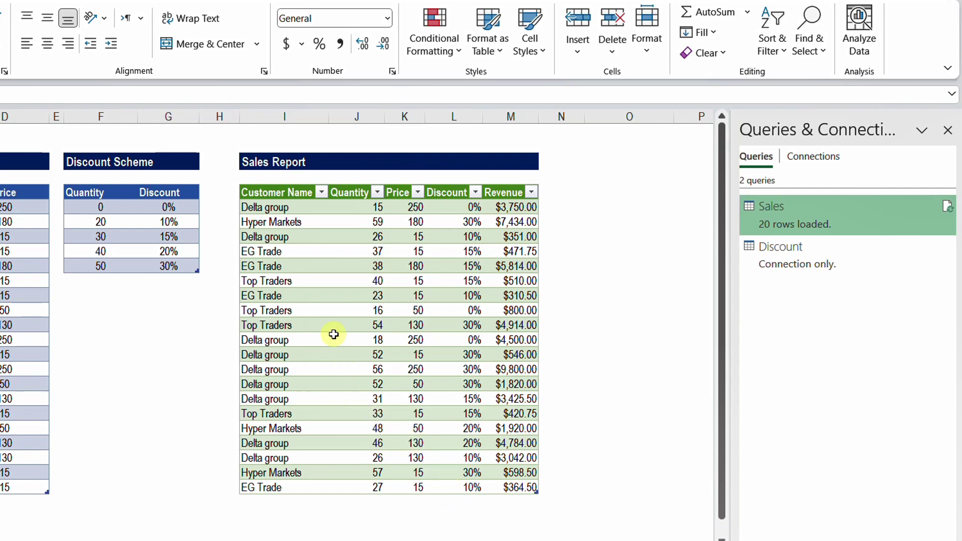
pyautogui.moveTo(277, 280); pyautogui.dragTo(415, 281)
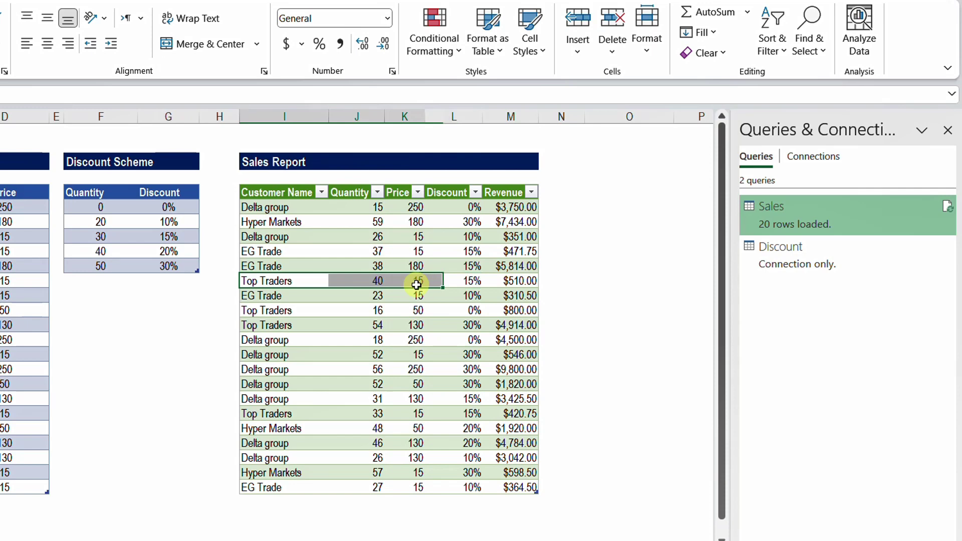
pyautogui.click(471, 282)
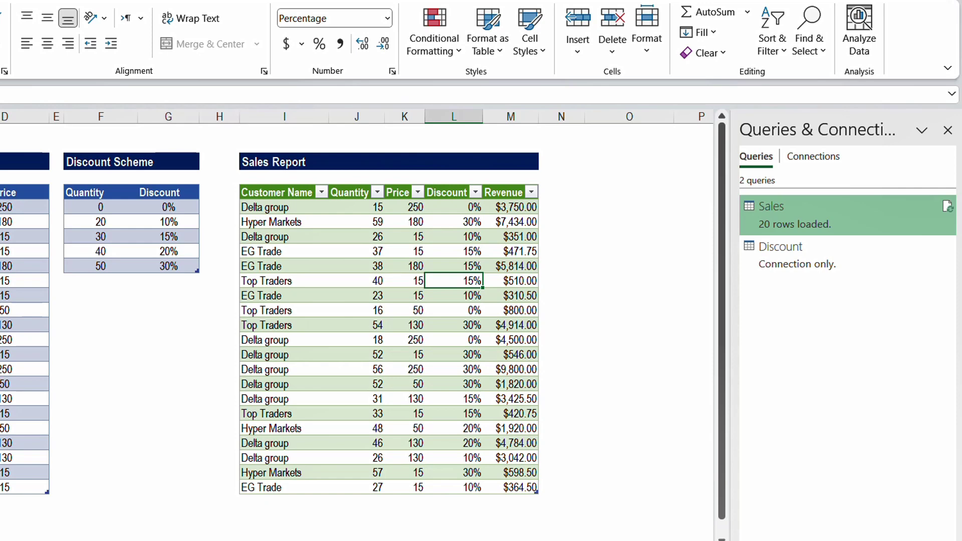
# Step: Add a new tier below the Discount Scheme table with quantity 55 and discount 35%
pyautogui.doubleClick(96, 281)
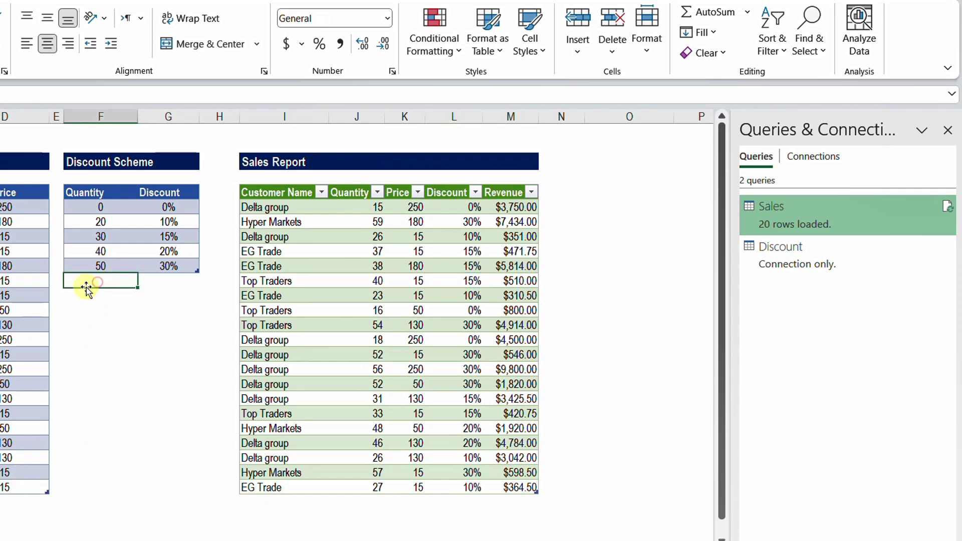
pyautogui.write('55')
pyautogui.press('Tab')
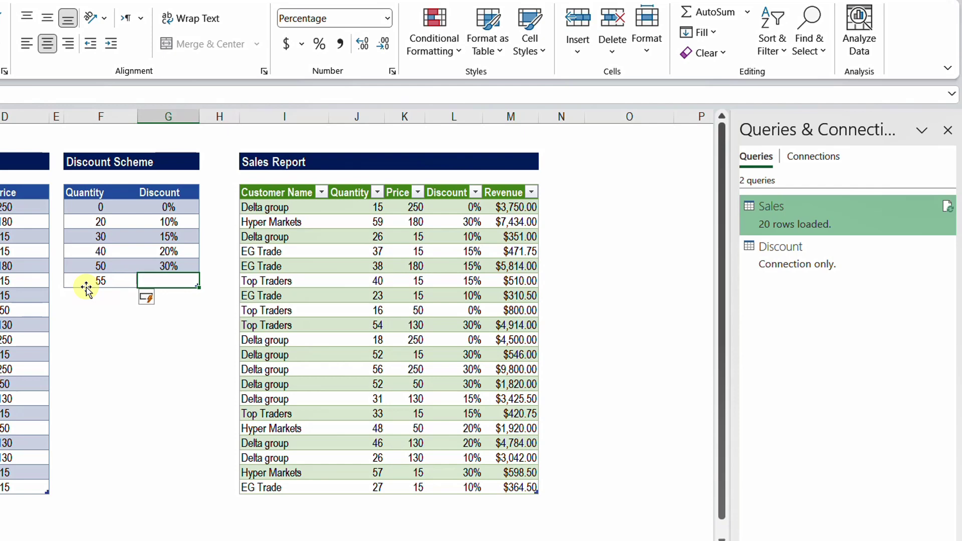
pyautogui.write('35')
pyautogui.press('Return')
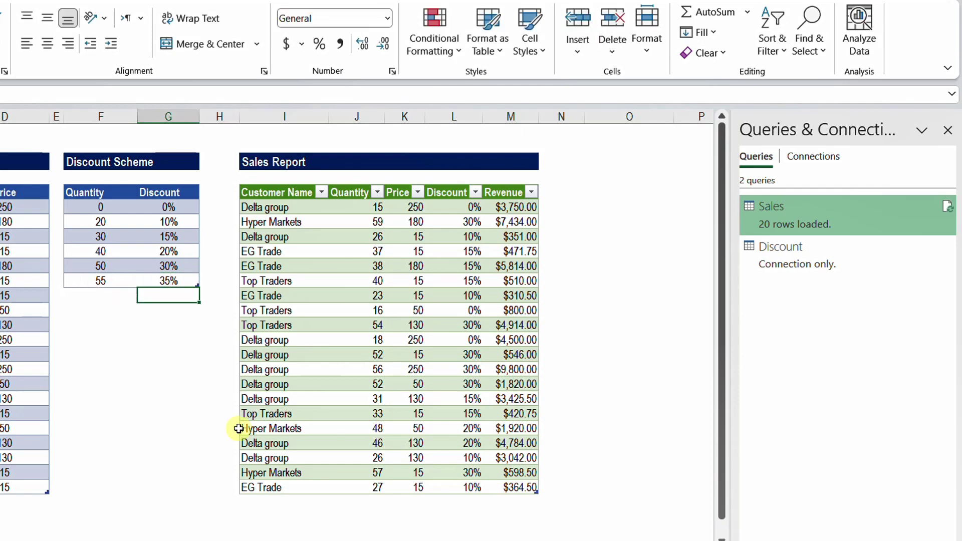
# Step: Refresh the Sales Report table and check the discount and revenue of the Hyper Markets row with quantity 57
pyautogui.click(306, 310)
pyautogui.rightClick(305, 311)
pyautogui.click(370, 194)
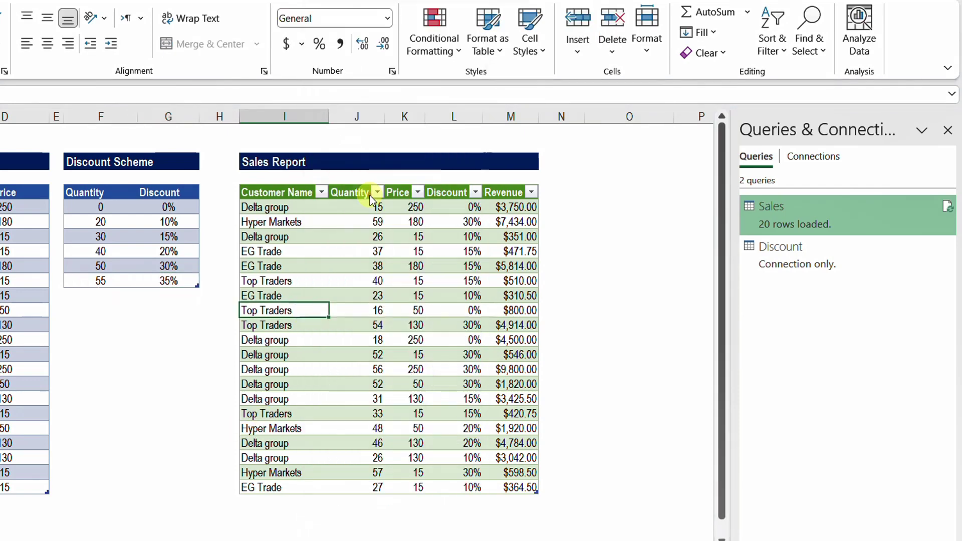
pyautogui.click(273, 475)
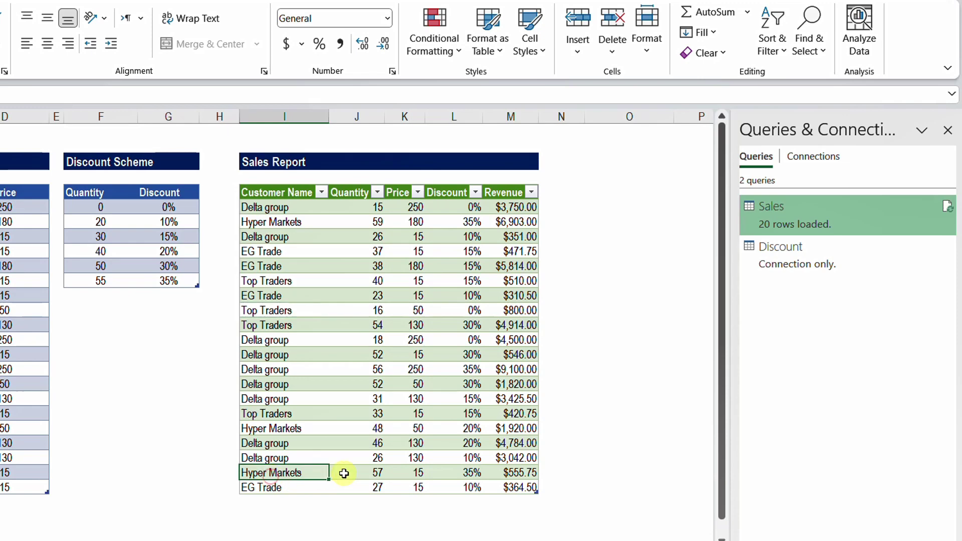
pyautogui.click(363, 472)
pyautogui.click(470, 473)
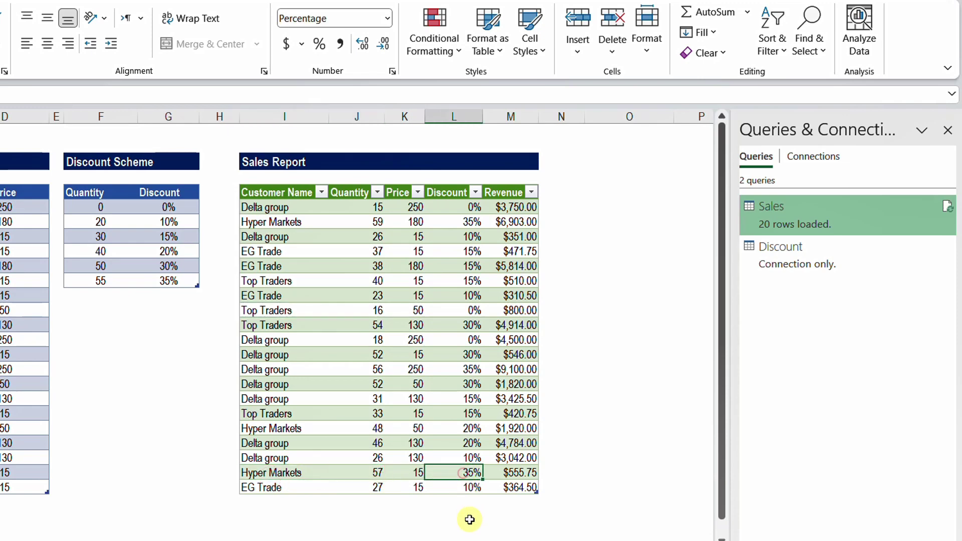
pyautogui.click(518, 473)
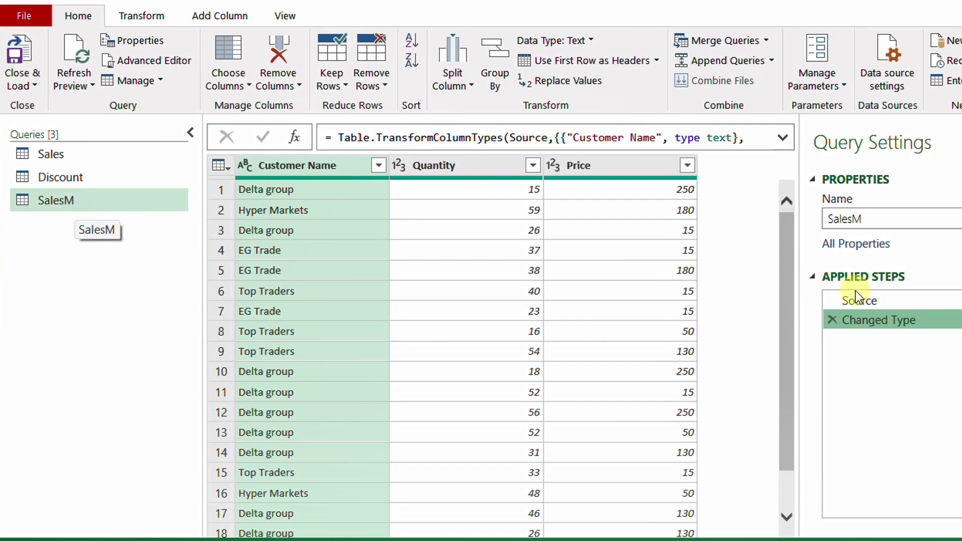
# Step: In the SalesM query, review the Source and Changed Type steps, then start a custom column named Discount
pyautogui.click(873, 299)
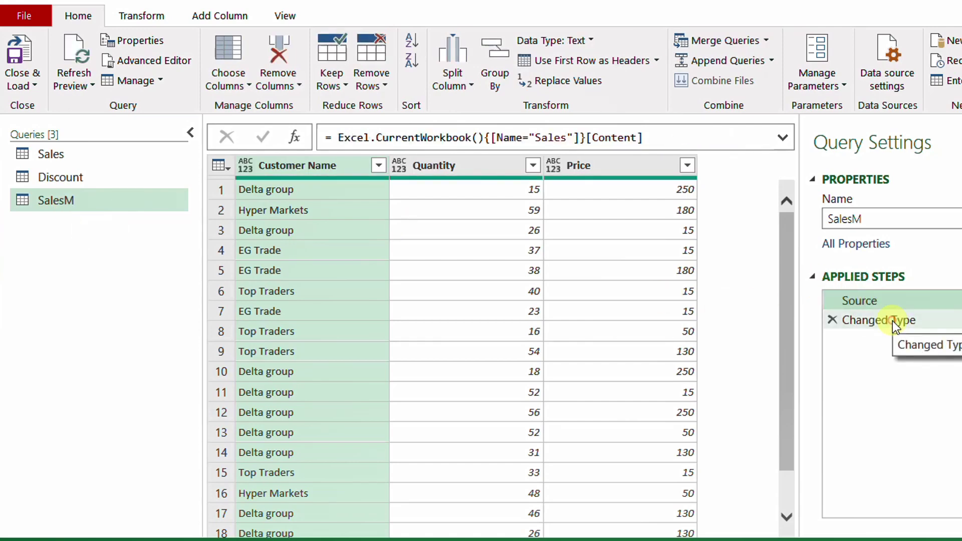
pyautogui.click(892, 320)
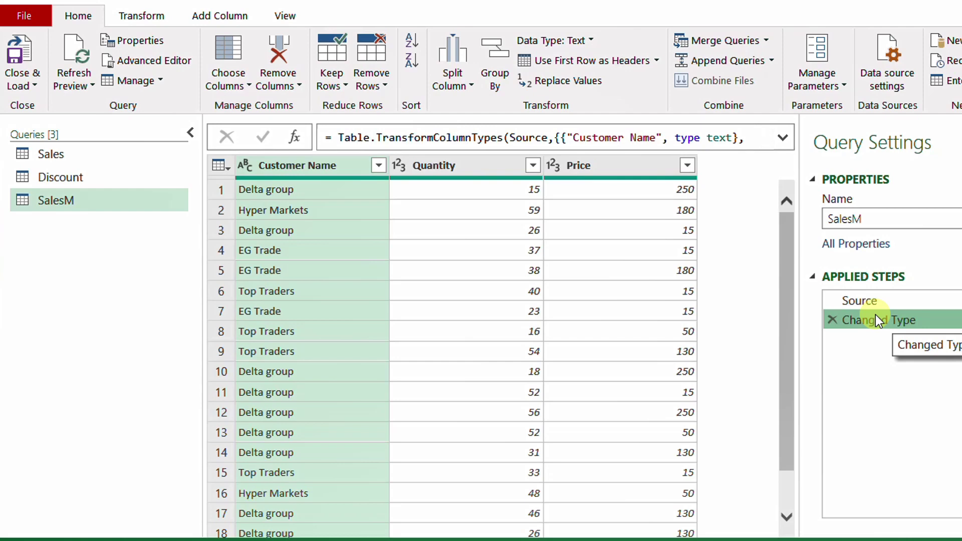
pyautogui.click(226, 20)
pyautogui.click(85, 78)
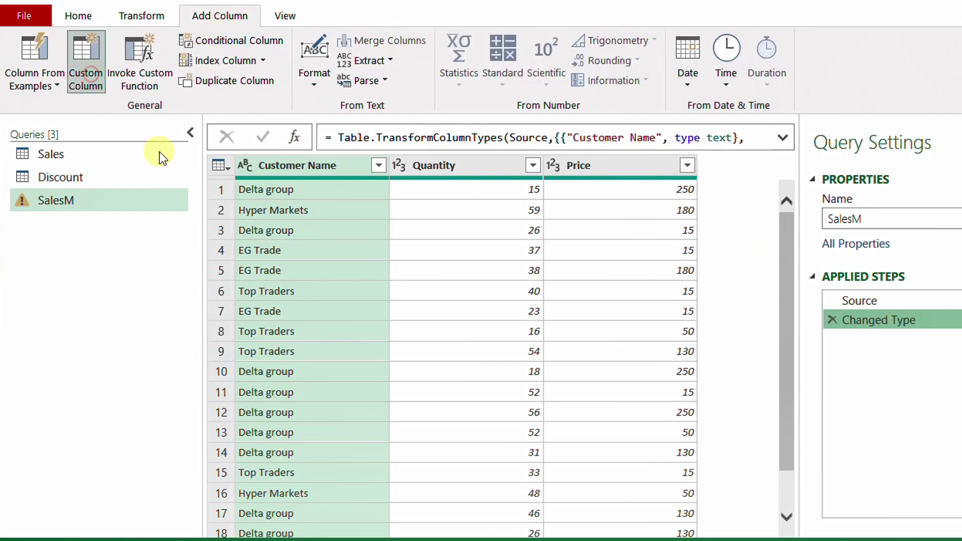
pyautogui.write('D')
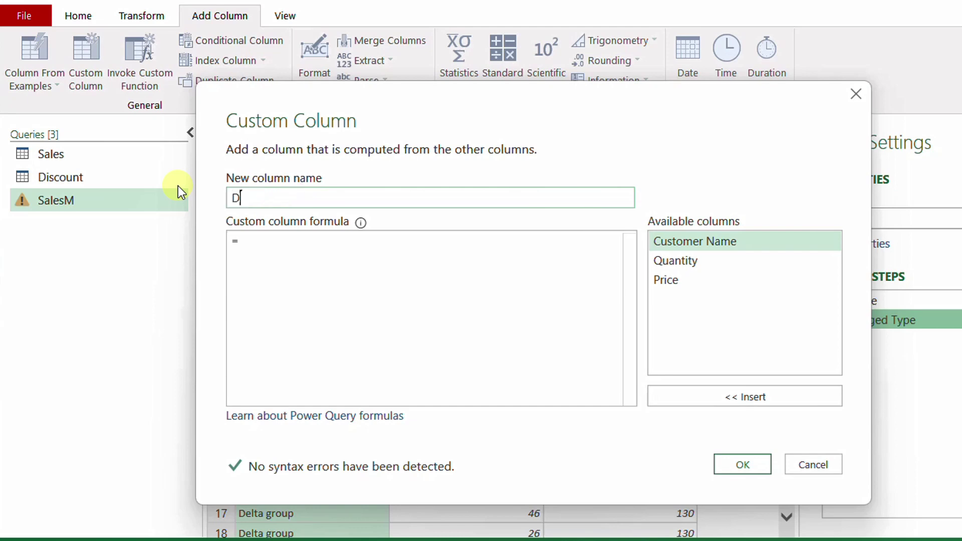
pyautogui.write('iscount')
# Step: Begin the custom column formula with Table.SelectRows(Discount, so that it filters the Discount query
pyautogui.click(265, 242)
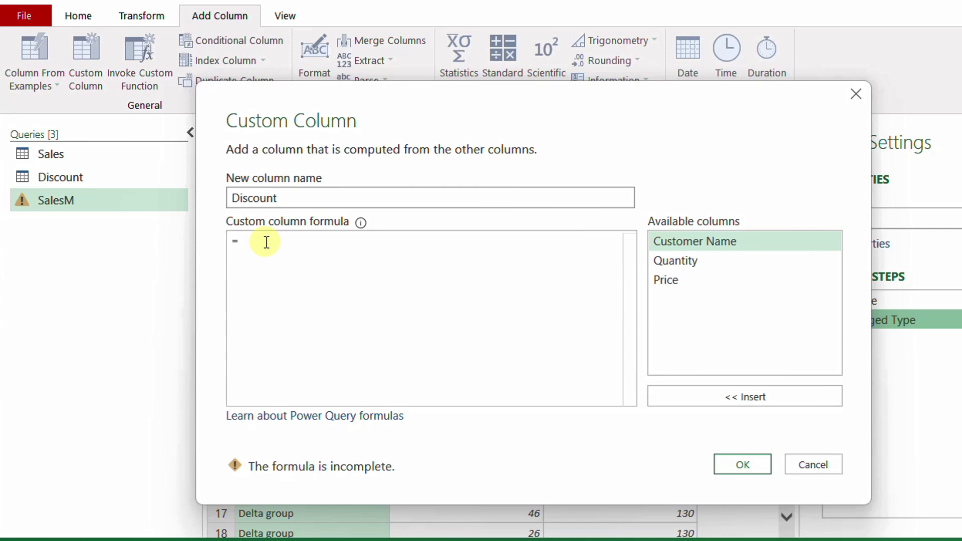
pyautogui.hotkey('ctrl', 'v')
pyautogui.write('(')
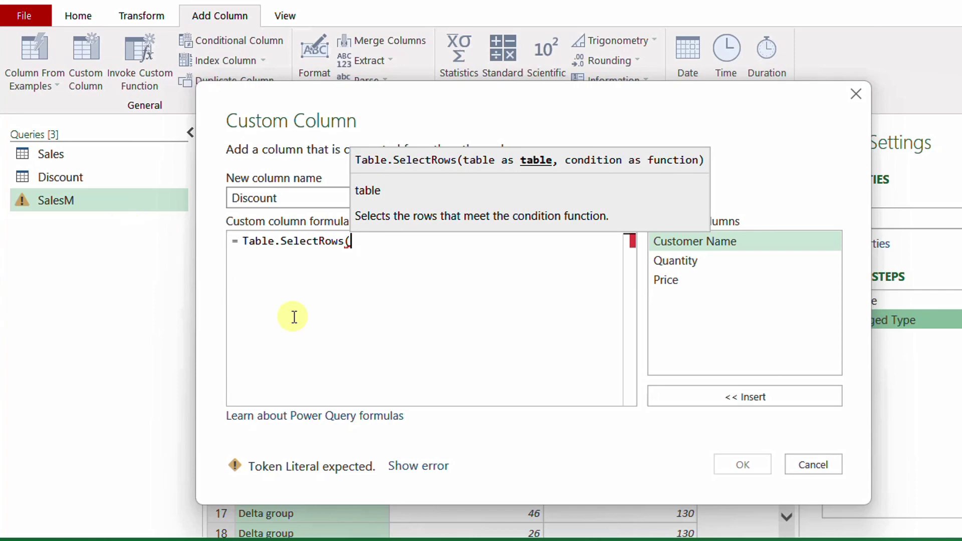
pyautogui.write('Discount,')
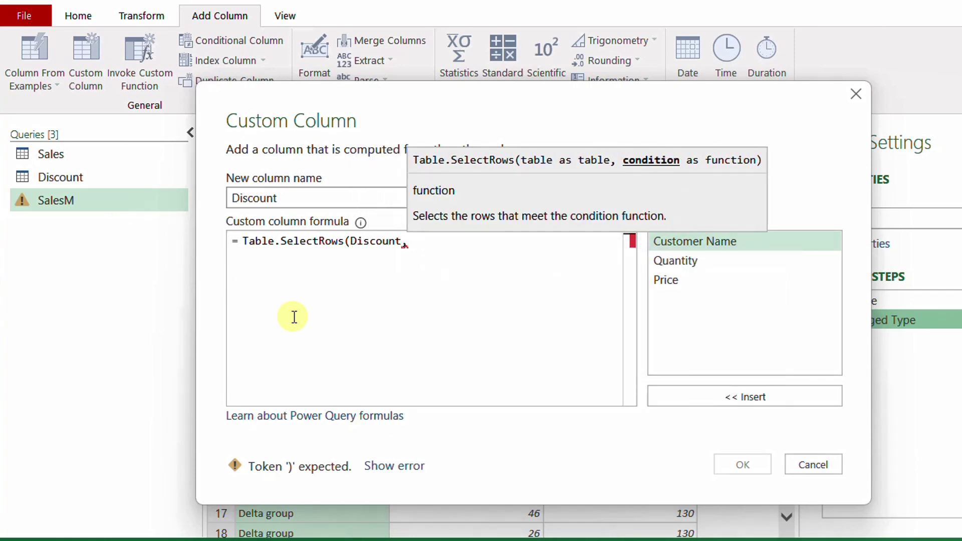
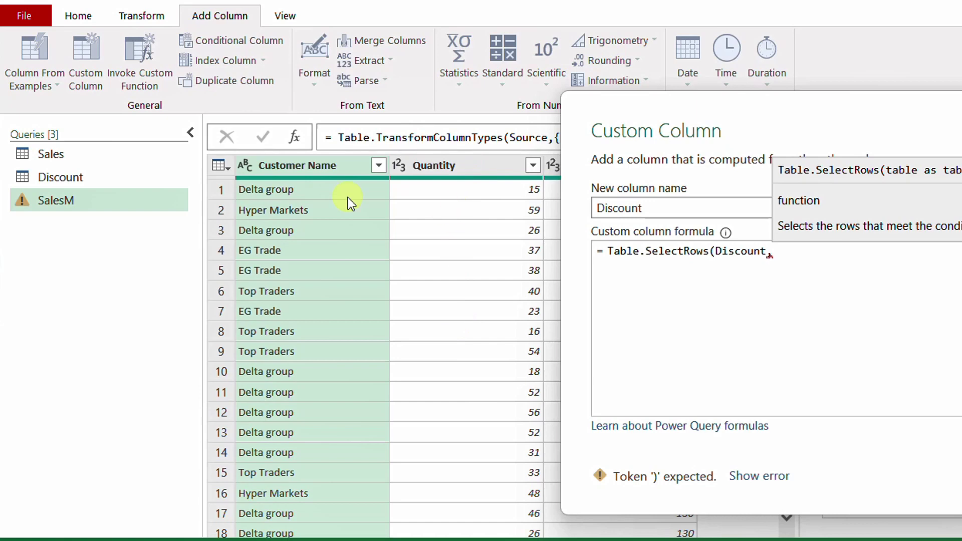
pyautogui.moveTo(886, 102); pyautogui.dragTo(573, 87)
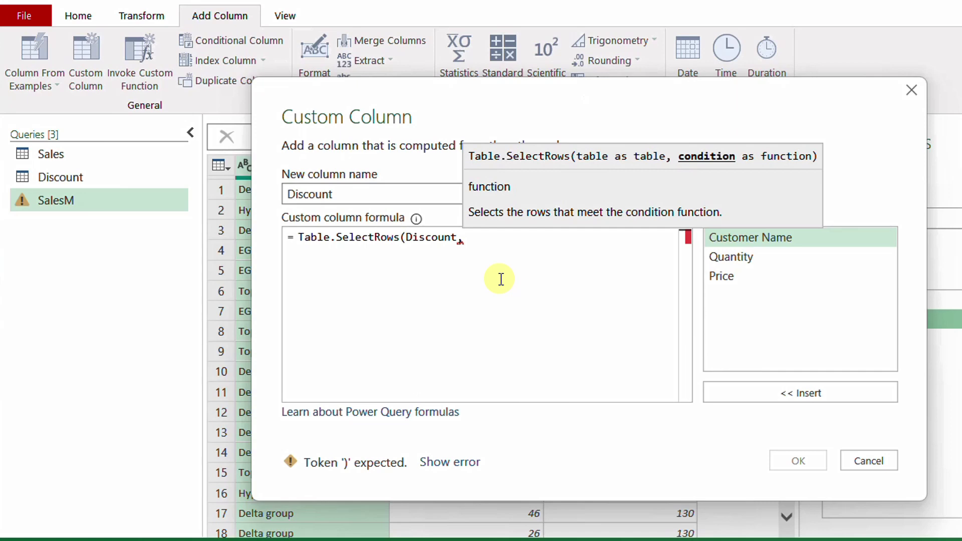
# Step: Start the formula's row condition as a function with parameter DT: (DT)=> DT[Quantity]
pyautogui.click(483, 239)
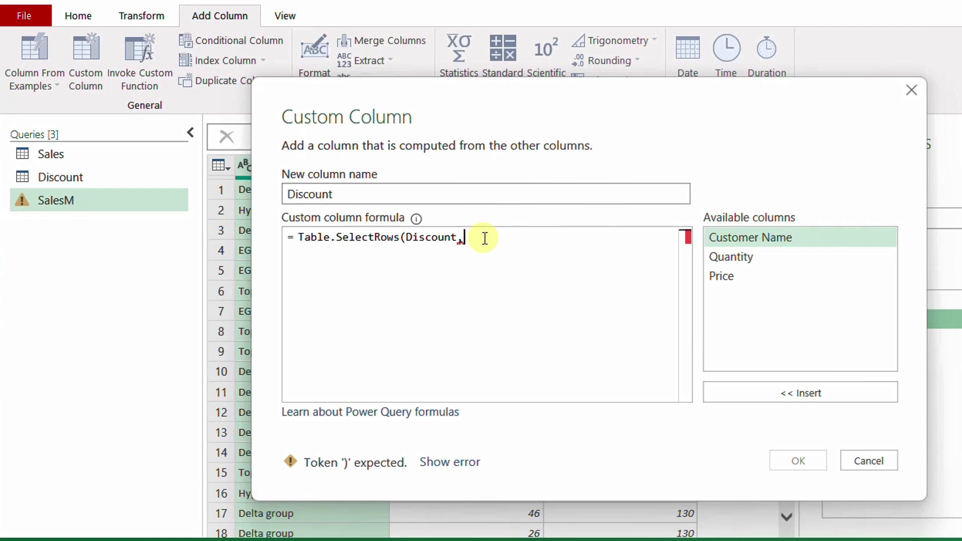
pyautogui.write('(')
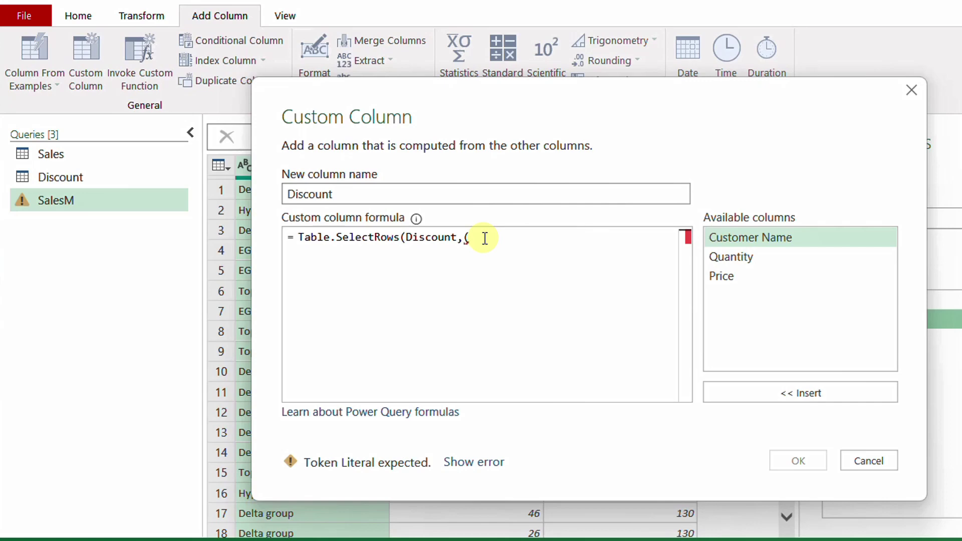
pyautogui.write('DT')
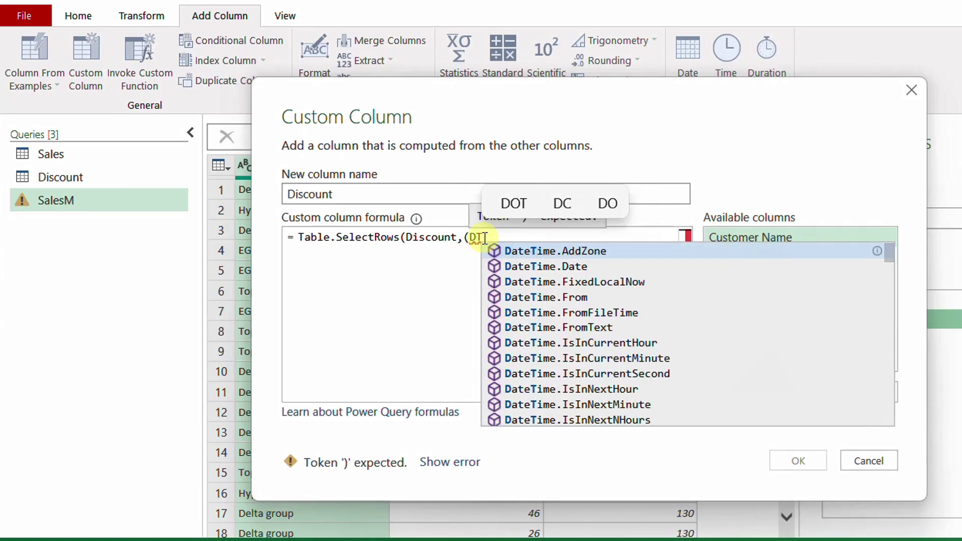
pyautogui.press('Escape')
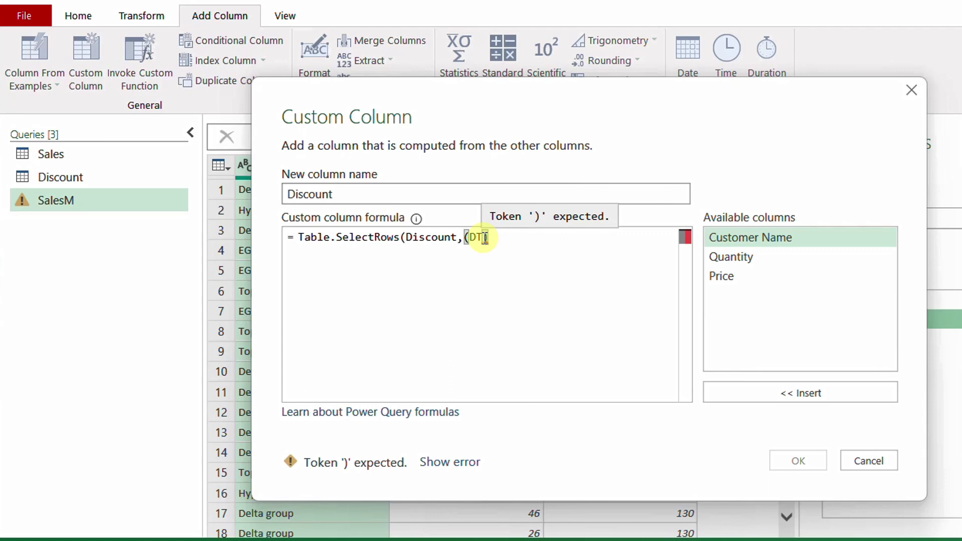
pyautogui.write('=>')
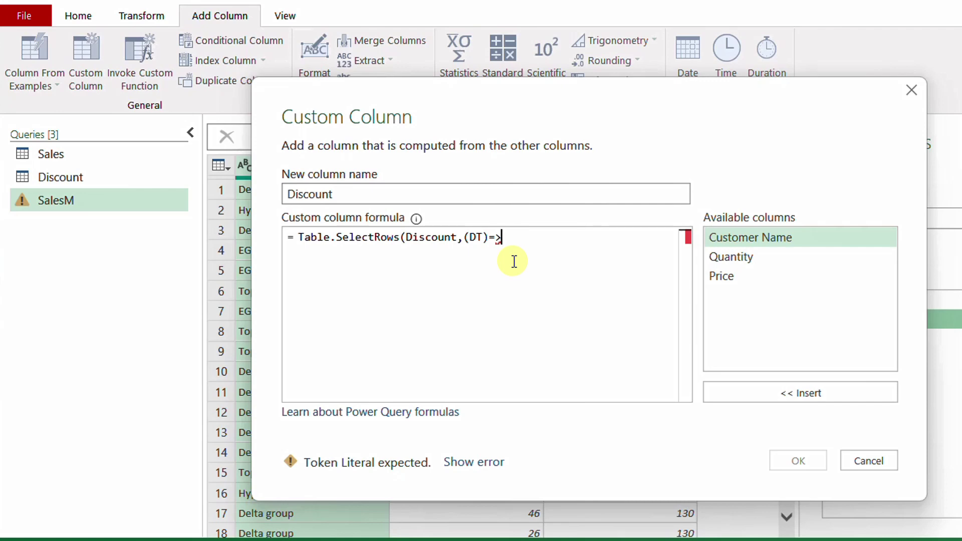
pyautogui.write('DT')
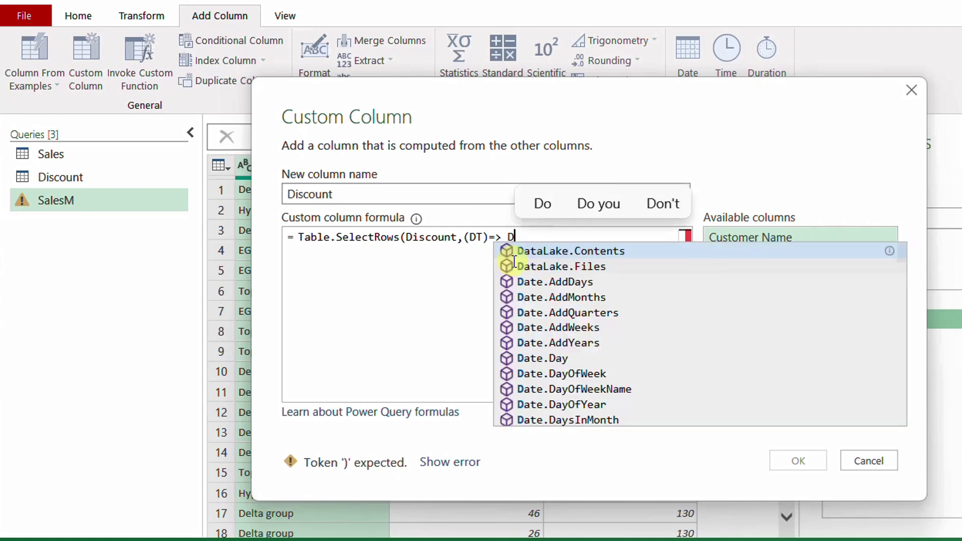
pyautogui.write('[')
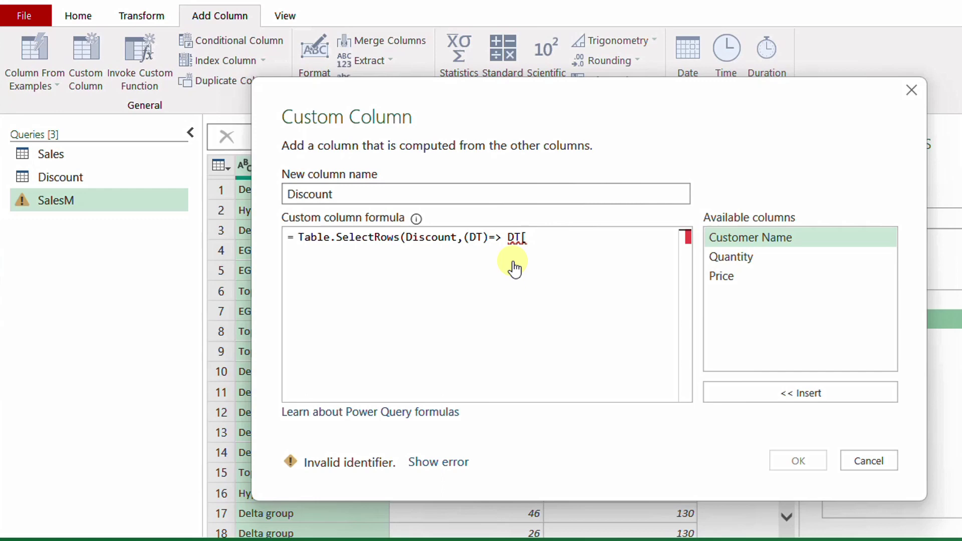
pyautogui.write('Quantity]')
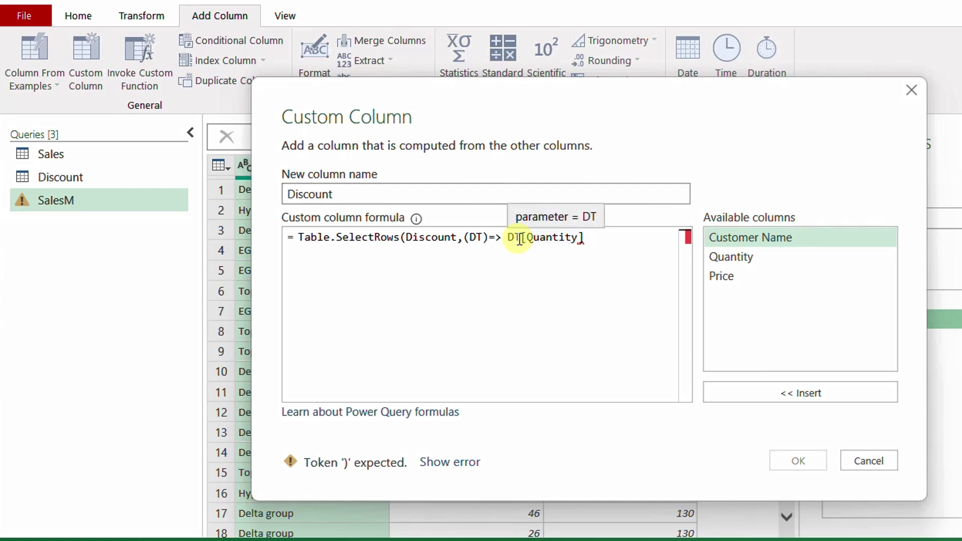
# Step: Complete the condition as less than the sales [Quantity], close the formula and create the Discount column
pyautogui.write('<')
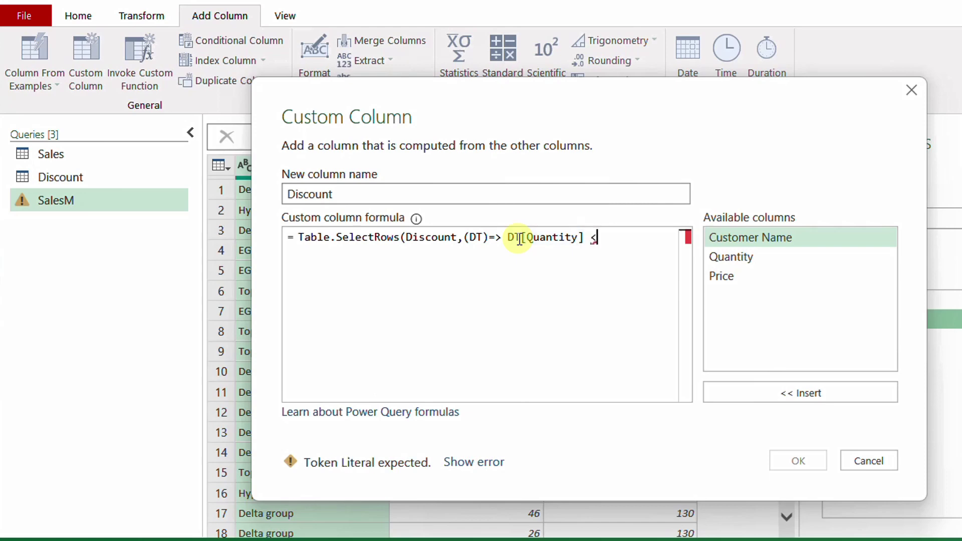
pyautogui.click(751, 260)
pyautogui.doubleClick(750, 259)
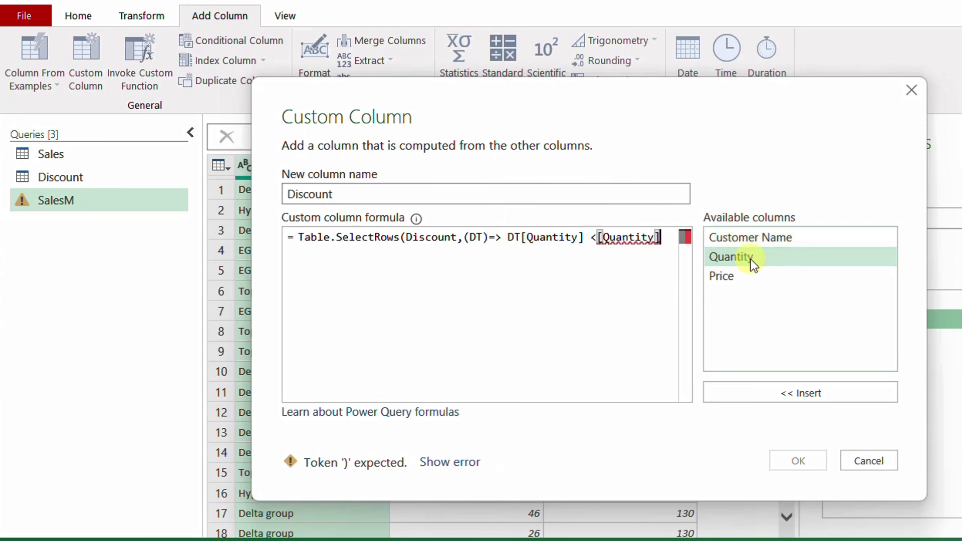
pyautogui.write(')')
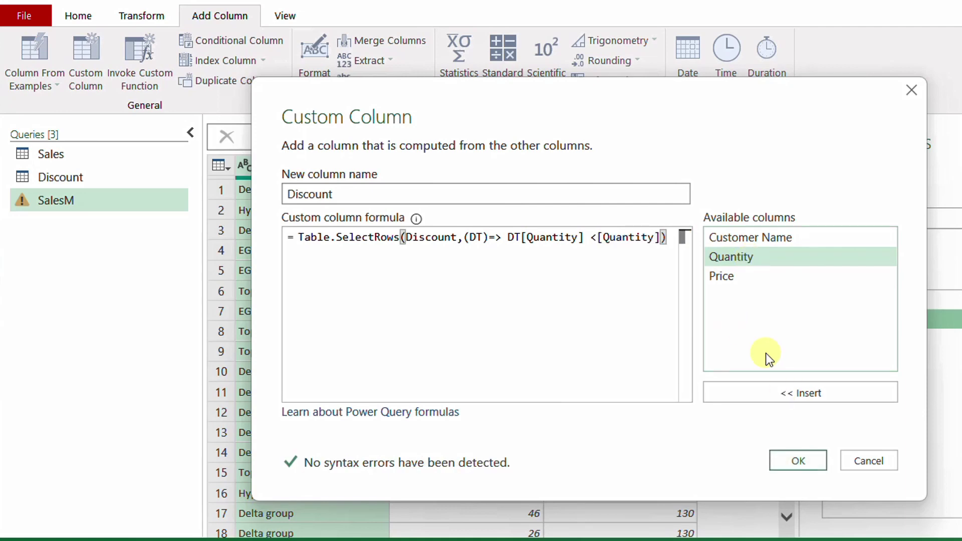
pyautogui.click(804, 458)
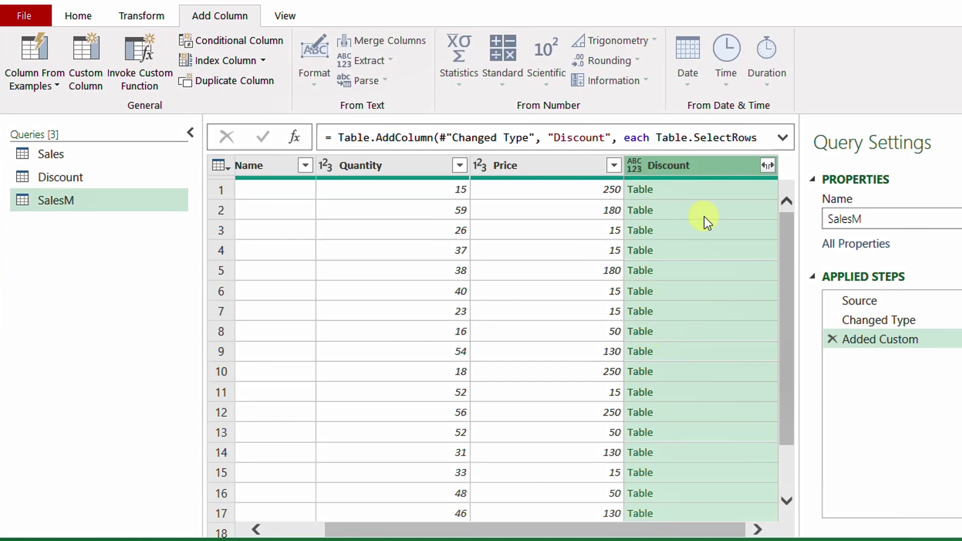
# Step: Examine the nested Discount tables of the first and second SalesM rows against their sales quantities, enlarging the preview
pyautogui.click(717, 188)
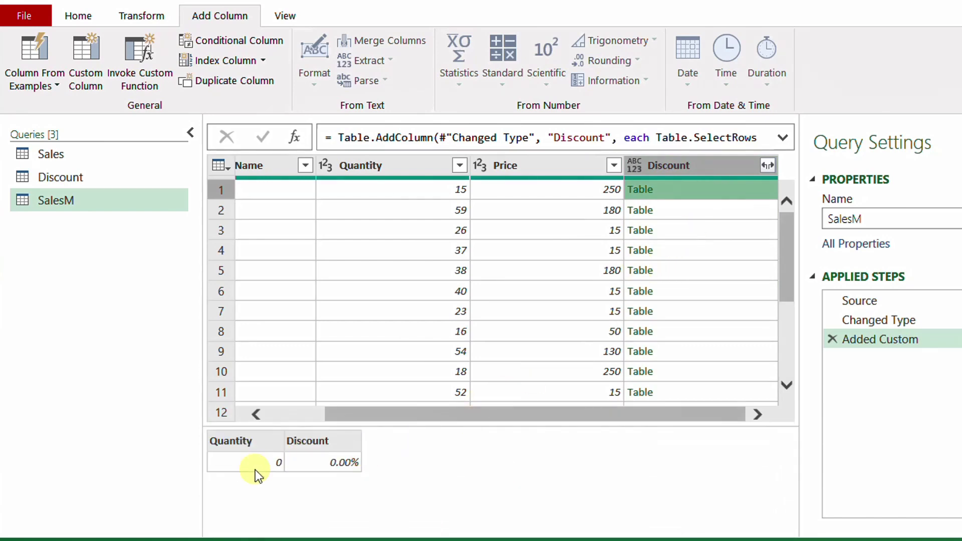
pyautogui.moveTo(521, 410); pyautogui.dragTo(461, 414)
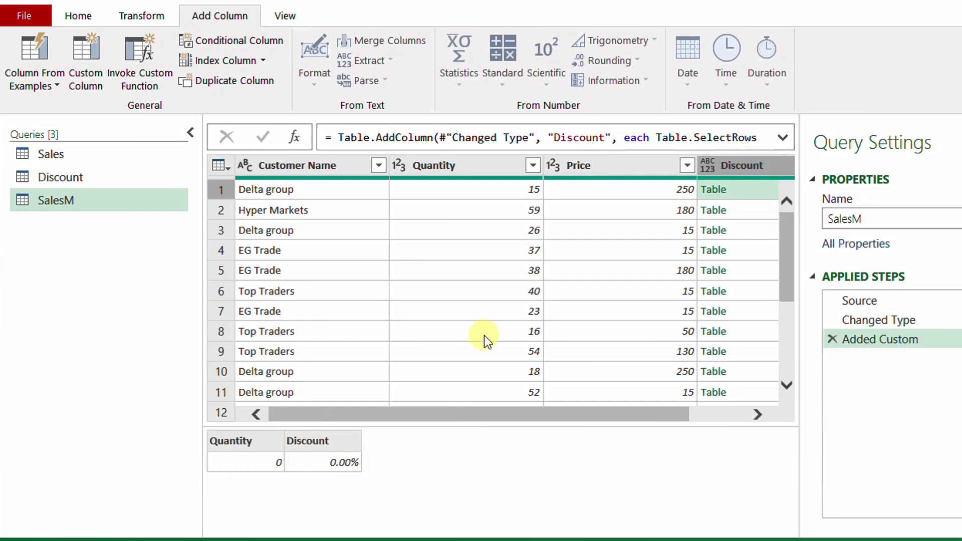
pyautogui.click(747, 209)
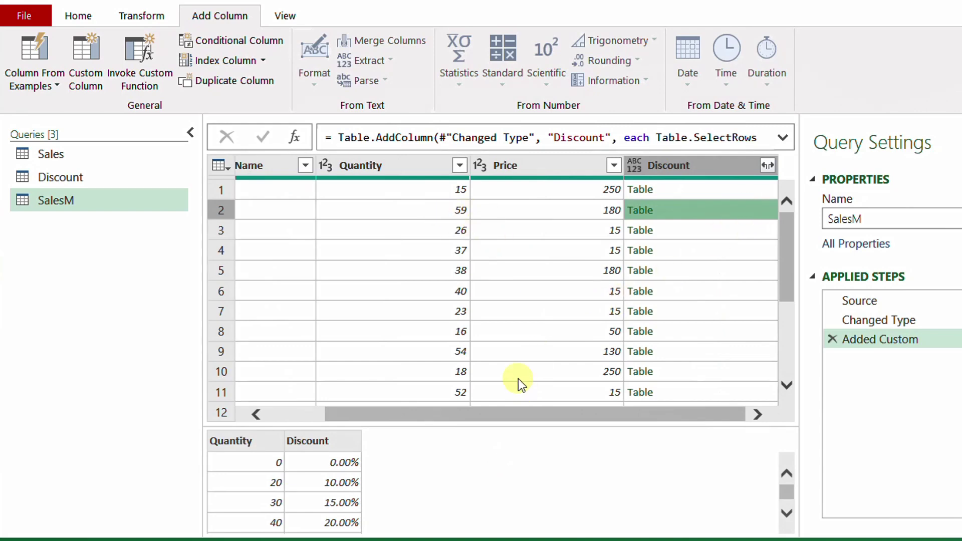
pyautogui.moveTo(796, 260)
pyautogui.mouseDown()
pyautogui.moveTo(779, 318)
pyautogui.moveTo(780, 268)
pyautogui.mouseUp()
pyautogui.moveTo(786, 485); pyautogui.dragTo(786, 500)
pyautogui.moveTo(689, 425); pyautogui.dragTo(689, 399)
pyautogui.moveTo(512, 396); pyautogui.dragTo(512, 358)
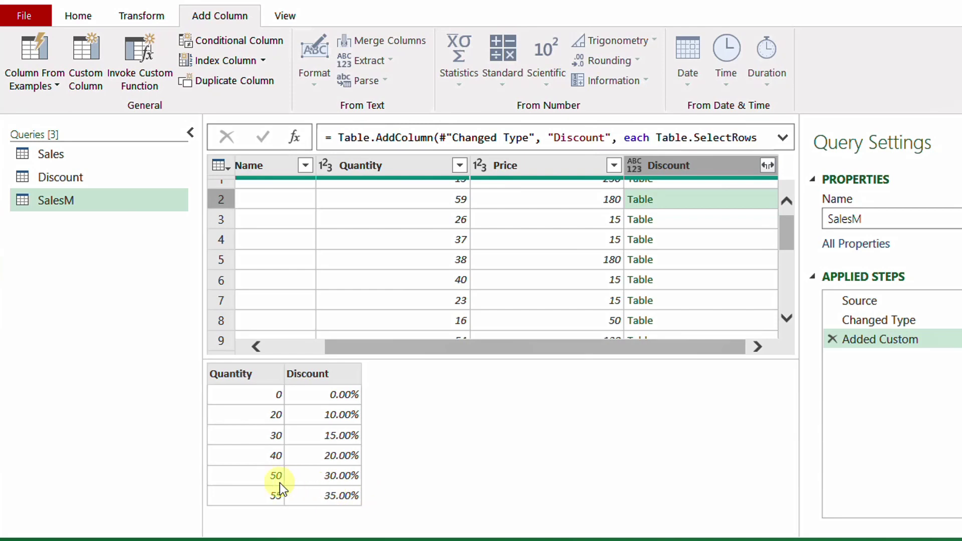
# Step: Break the Discount column formula across lines, append [Discount] after Table.SelectRows, and preview the resulting lists in the first two rows
pyautogui.click(705, 220)
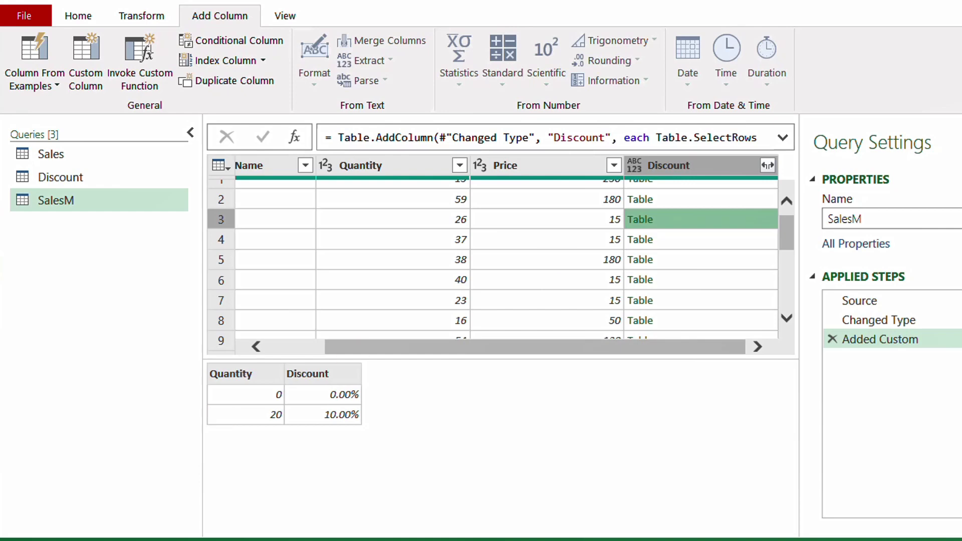
pyautogui.click(952, 340)
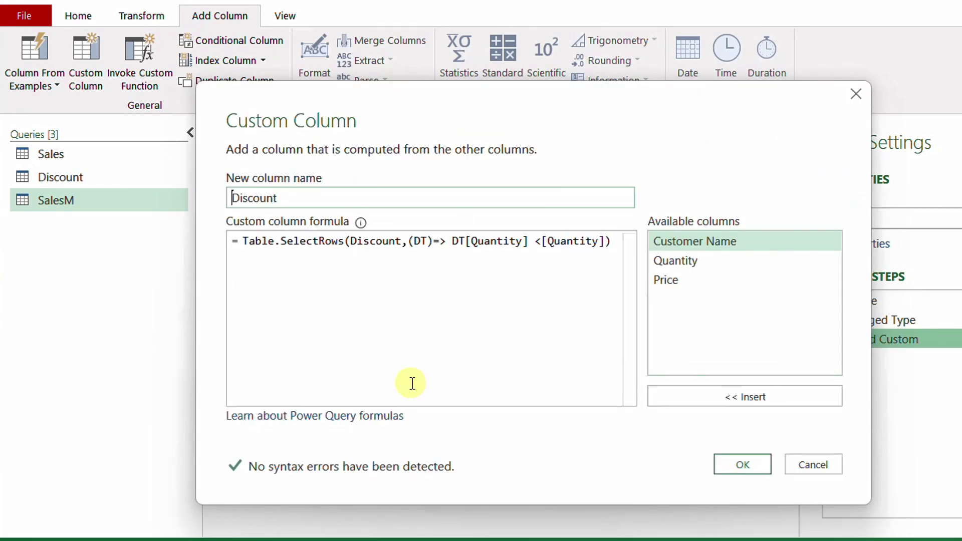
pyautogui.click(353, 245)
pyautogui.hotkey('shift', 'alt', 'f')
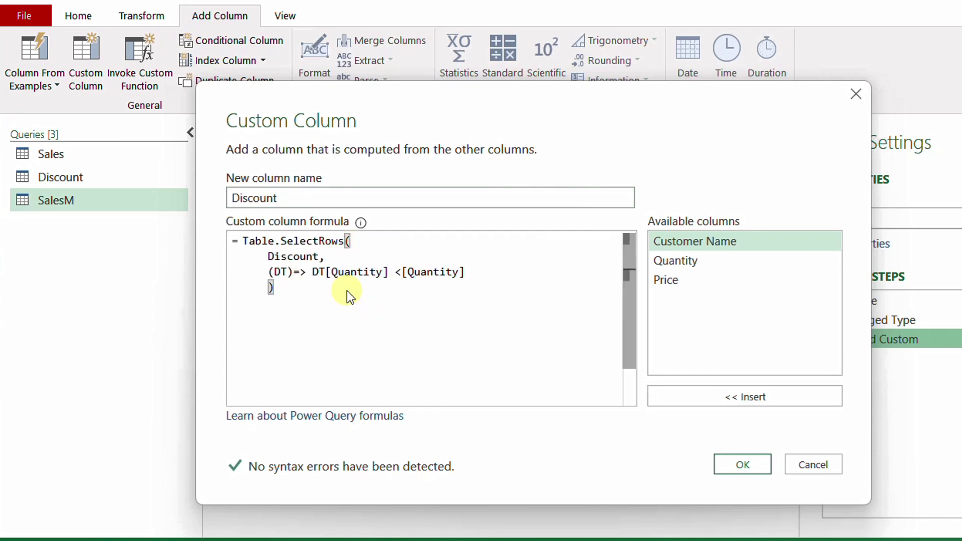
pyautogui.write('[')
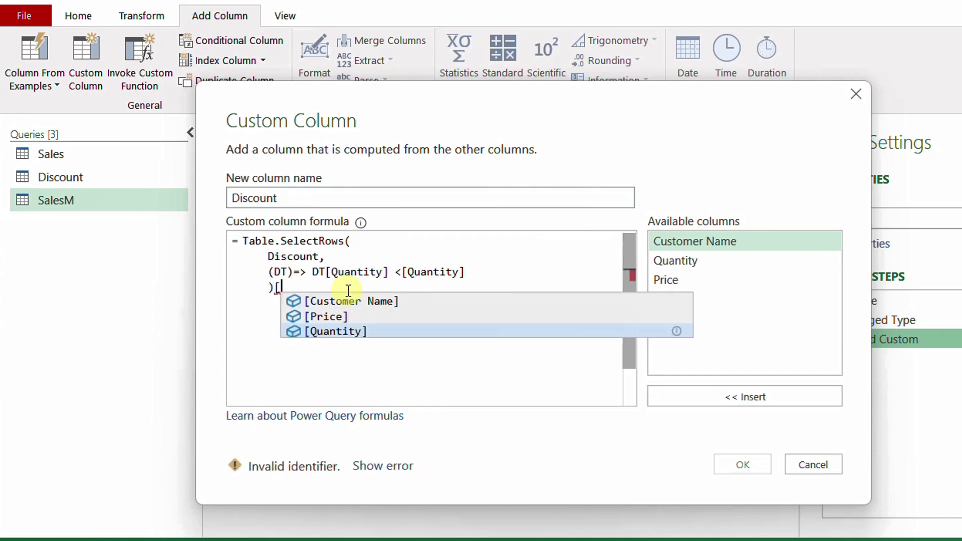
pyautogui.write('Discount]')
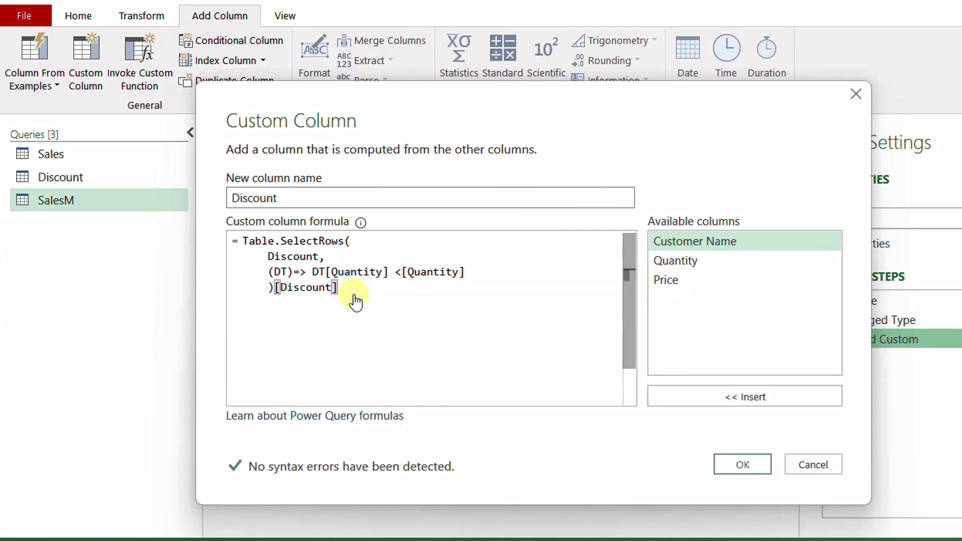
pyautogui.click(750, 470)
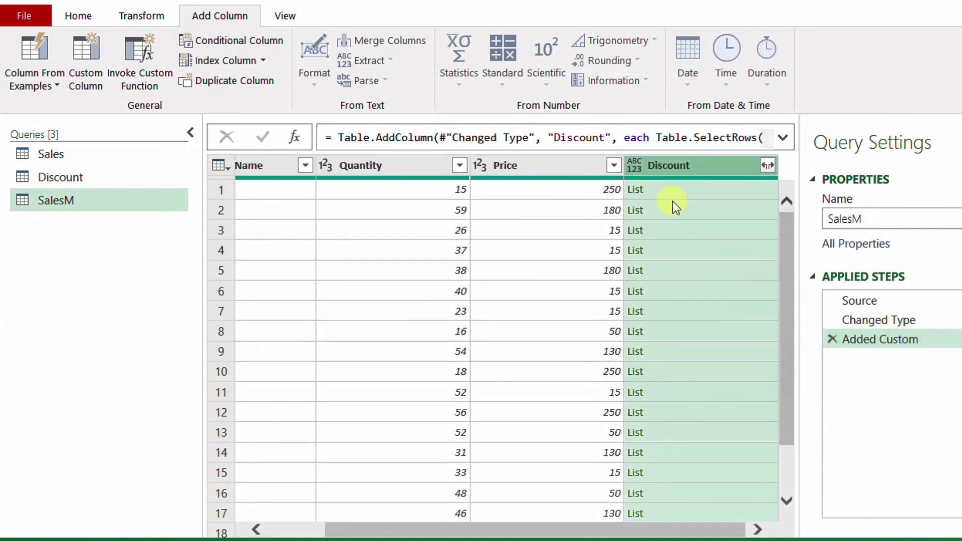
pyautogui.click(718, 190)
pyautogui.click(742, 210)
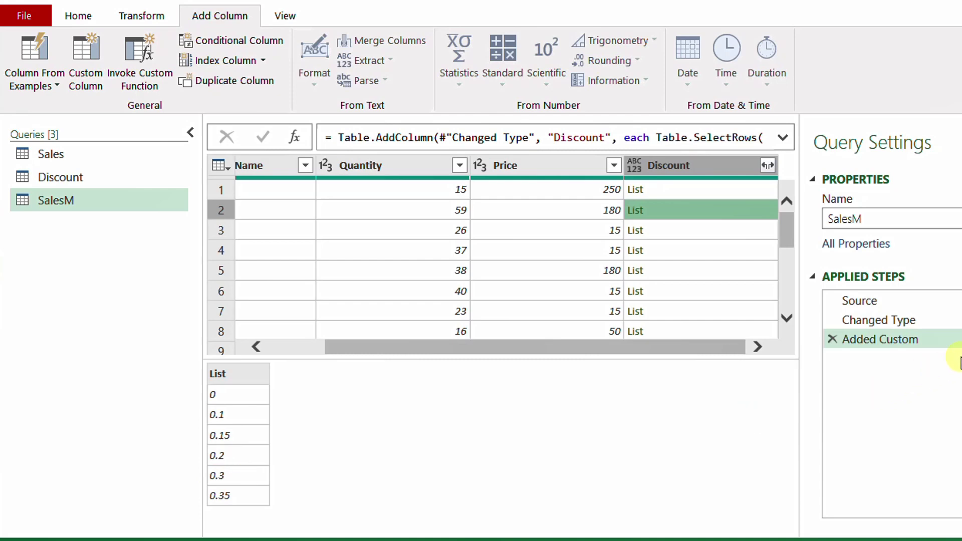
# Step: Wrap the Discount column's Table.SelectRows formula in List.Max( ) so each row returns its highest applicable discount
pyautogui.doubleClick(880, 339)
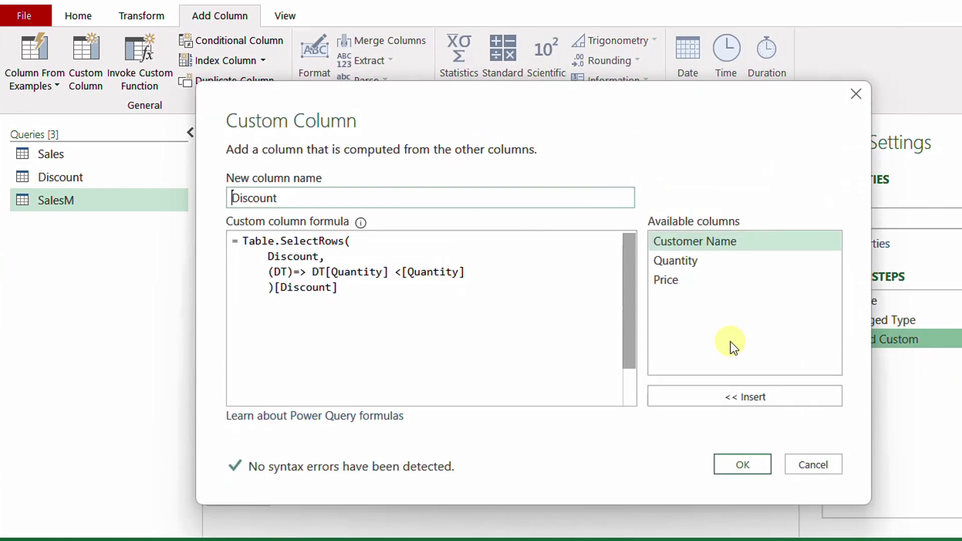
pyautogui.click(245, 244)
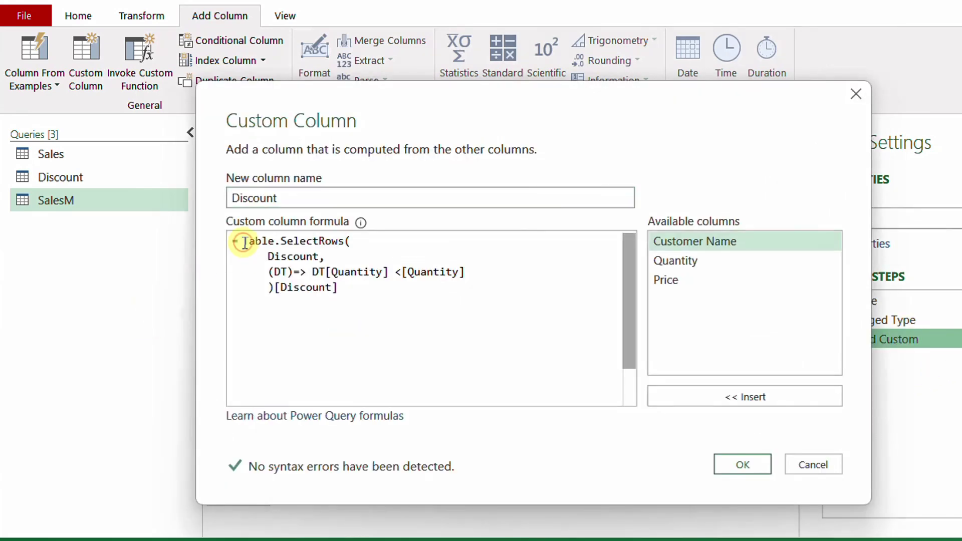
pyautogui.press('Return')
pyautogui.click(245, 243)
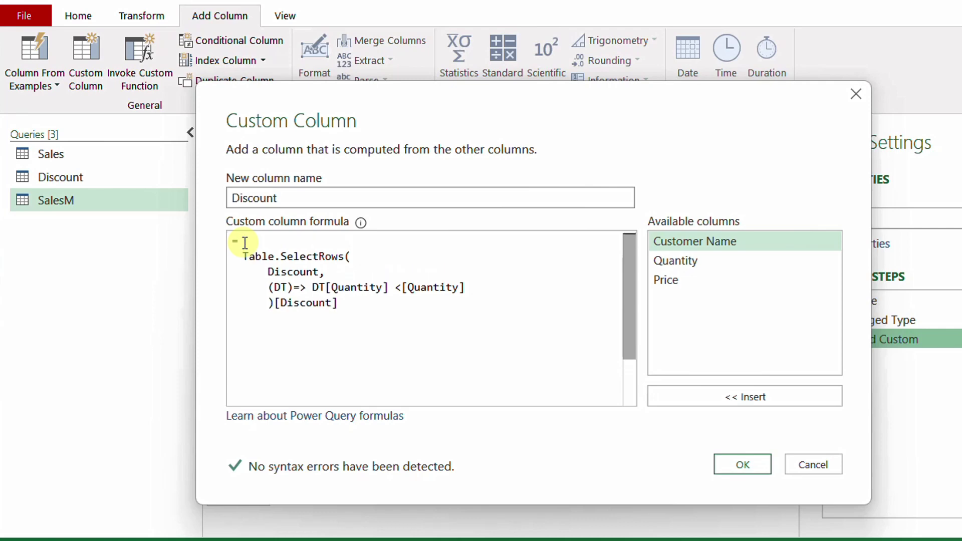
pyautogui.write('Li')
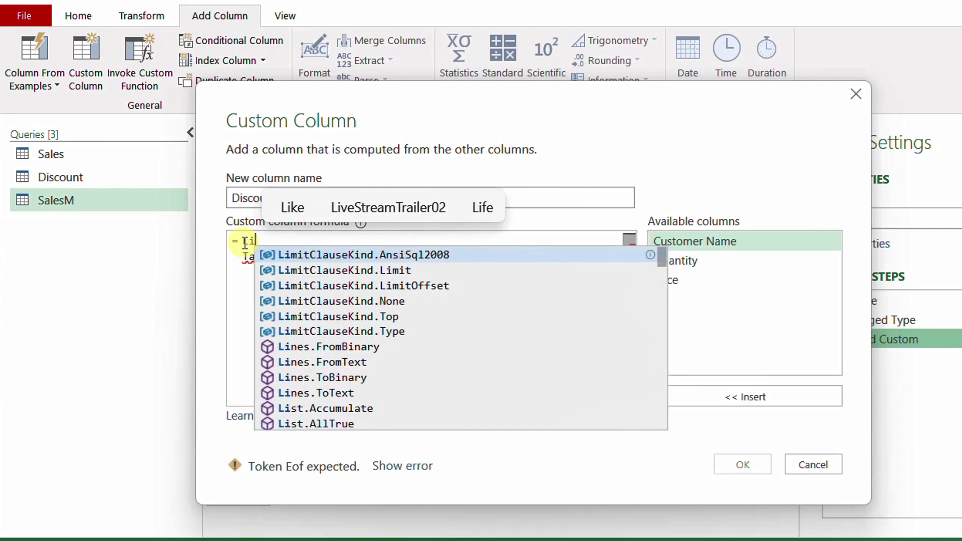
pyautogui.write('st.Max(')
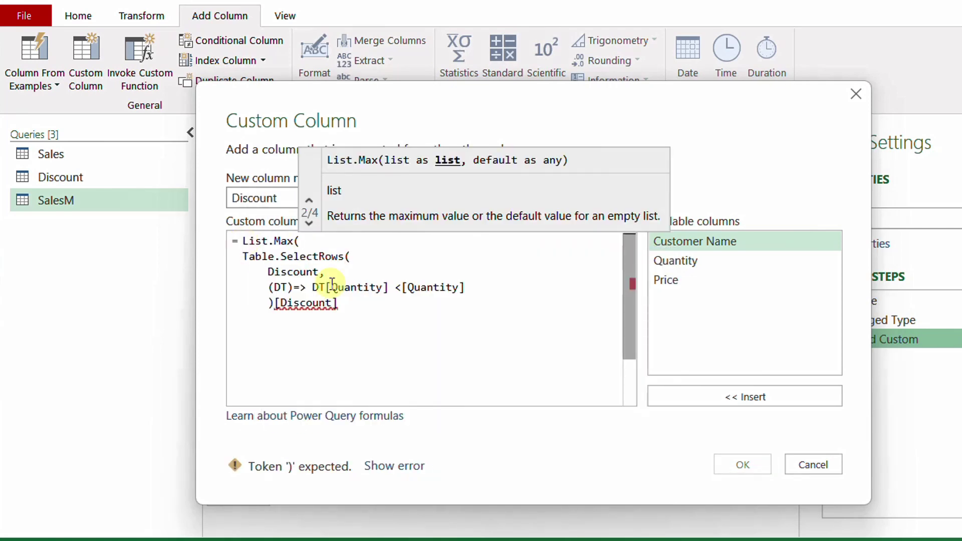
pyautogui.click(364, 301)
pyautogui.press('Return')
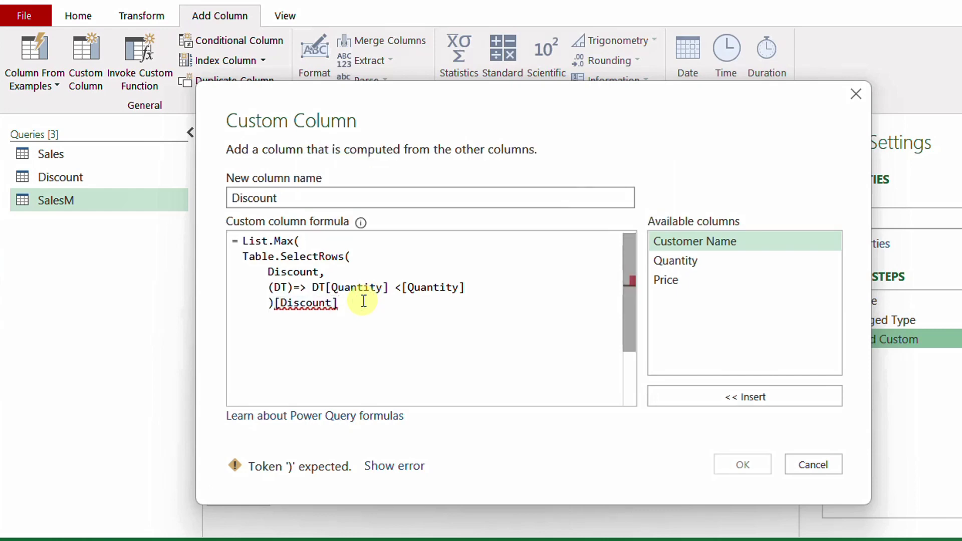
pyautogui.write(')')
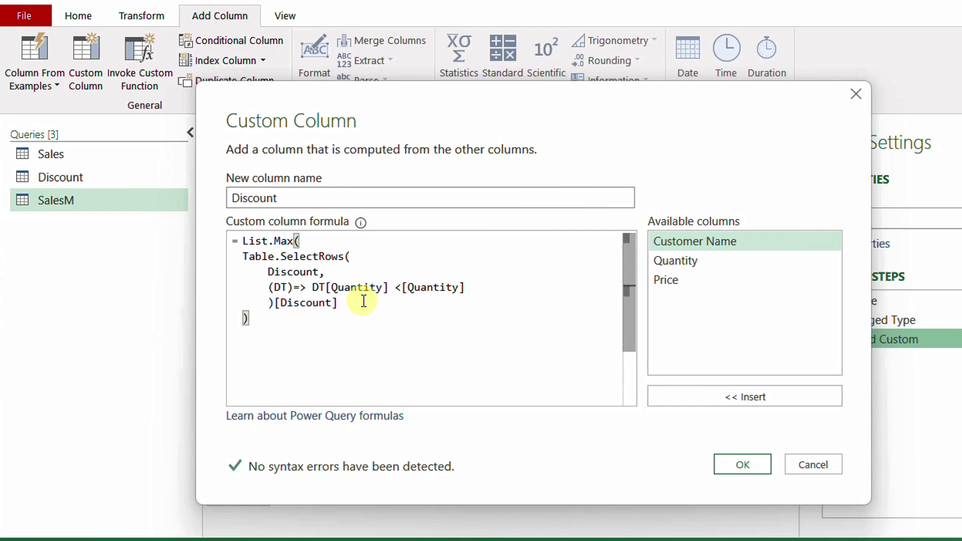
pyautogui.click(753, 468)
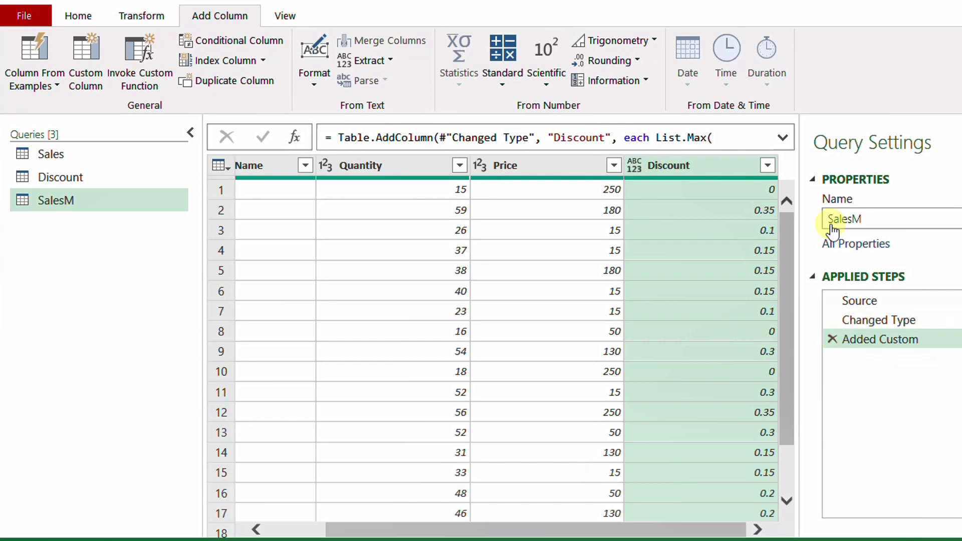
# Step: Add Percentage.Type as the column type argument of the Added Custom step's Table.AddColumn formula
pyautogui.click(782, 138)
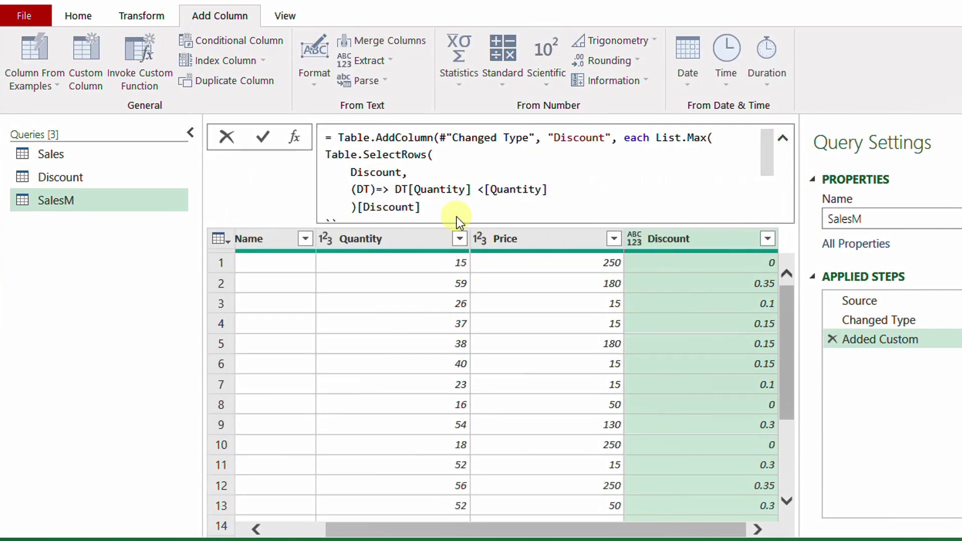
pyautogui.scroll(-3, 463, 174)
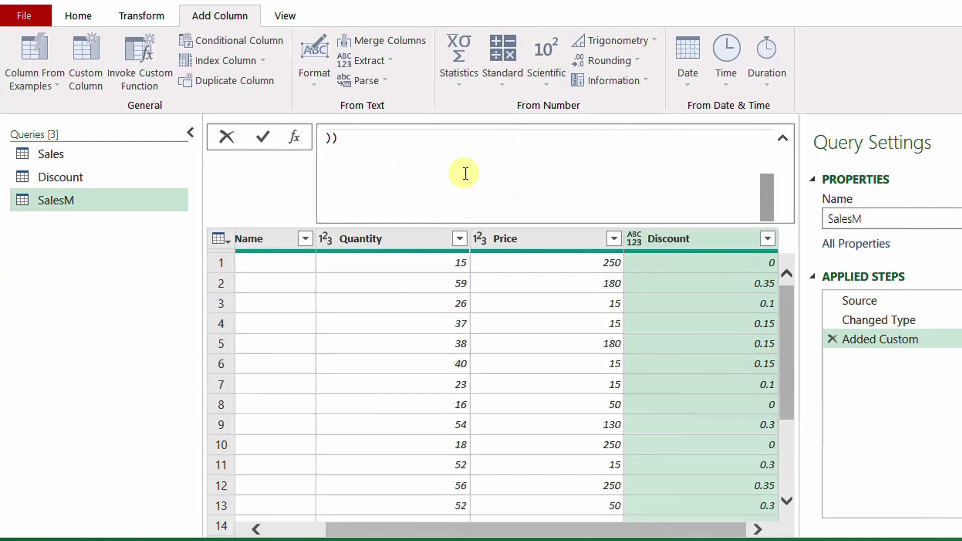
pyautogui.click(334, 137)
pyautogui.write(',')
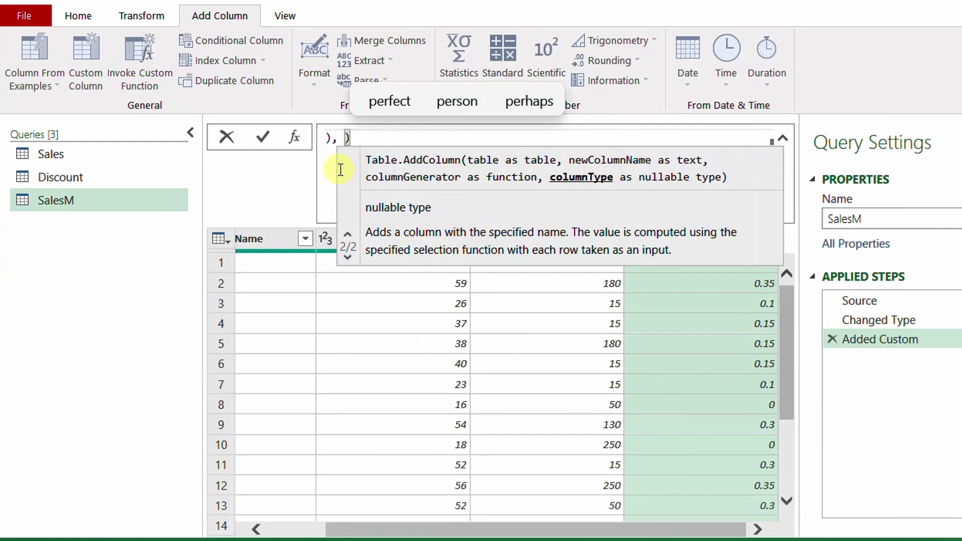
pyautogui.write('Percentage.Type')
pyautogui.click(262, 136)
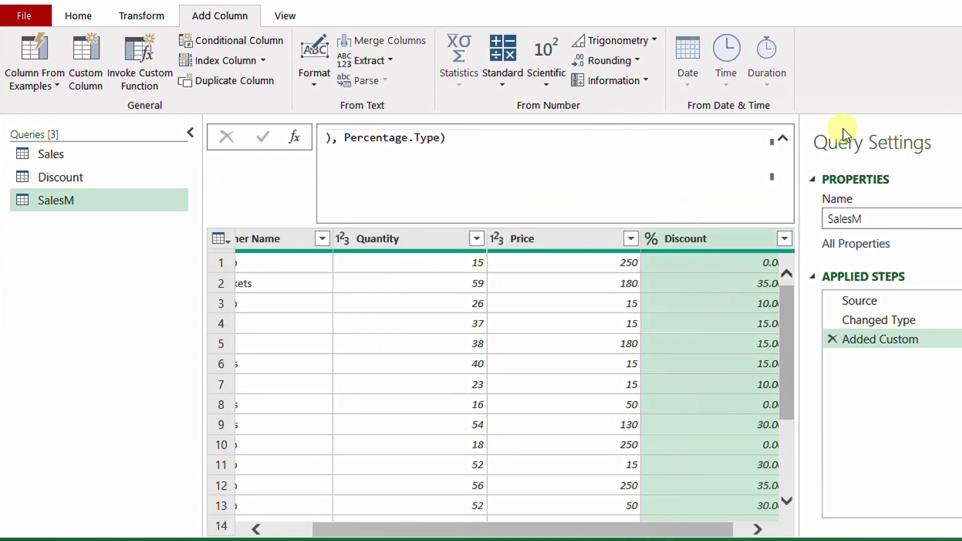
pyautogui.click(784, 140)
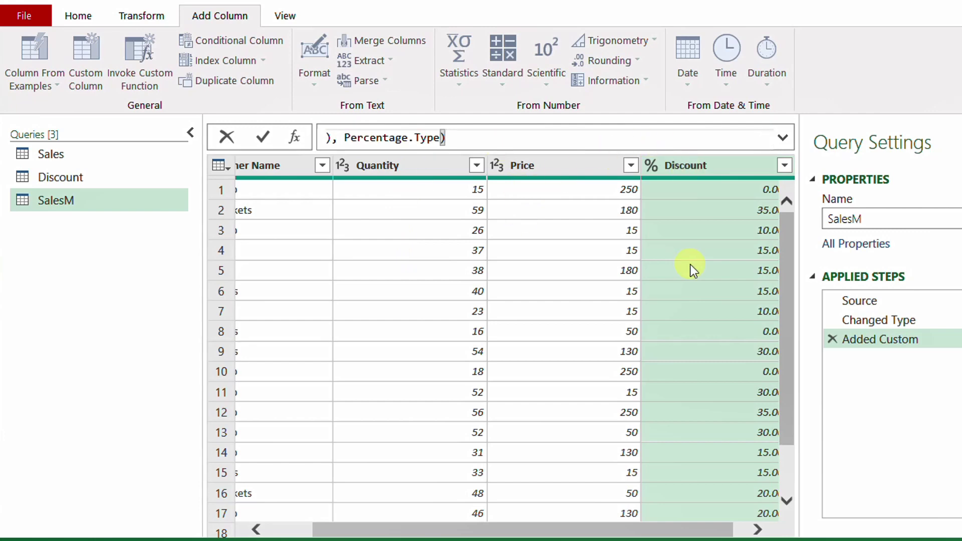
# Step: Multiply the Quantity, Price and Discount columns into a new currency column named Revenue that gives the discounted revenue
pyautogui.click(397, 167)
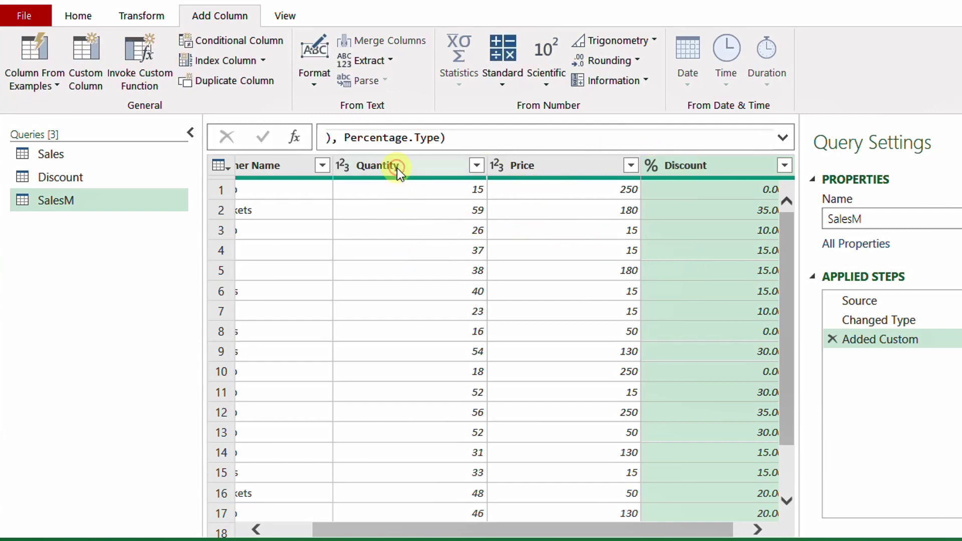
pyautogui.keyDown('shift'); pyautogui.click(696, 164); pyautogui.keyUp('shift')
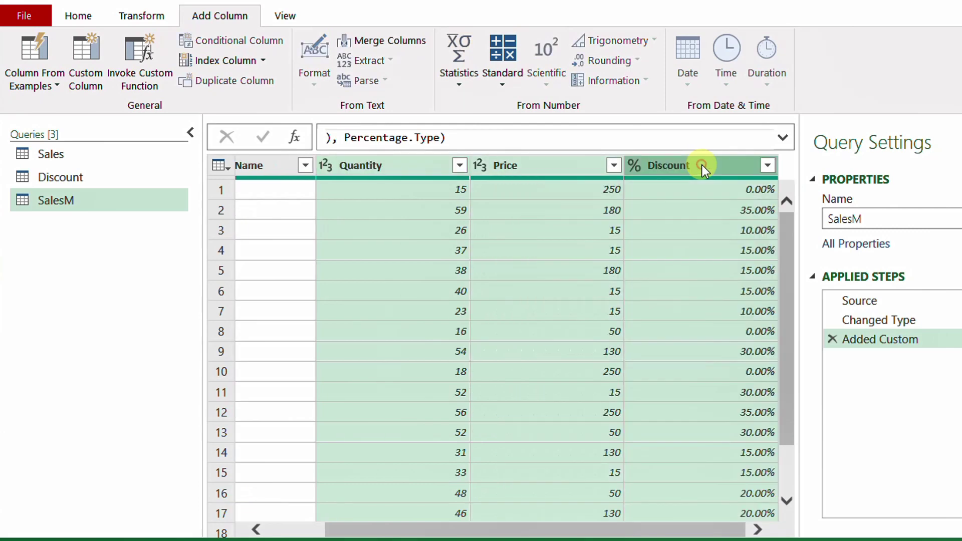
pyautogui.click(502, 83)
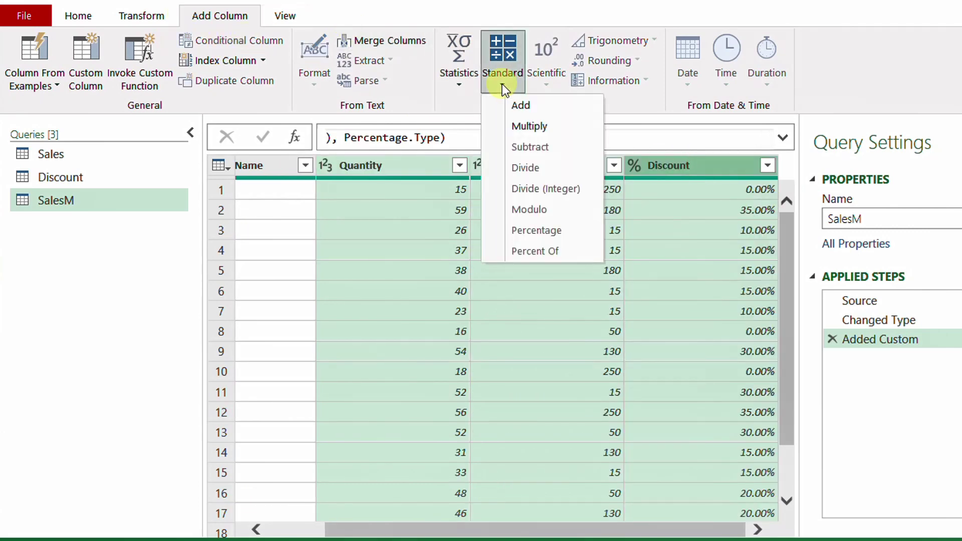
pyautogui.click(525, 127)
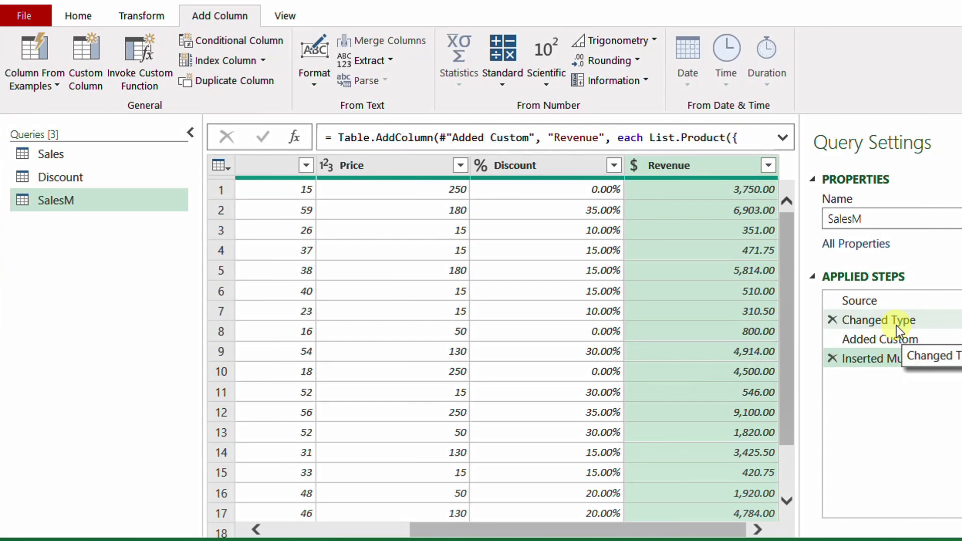
# Step: Close the editor and load SalesM to the existing worksheet as a table starting at Sheet1 cell O5
pyautogui.click(78, 16)
pyautogui.click(33, 86)
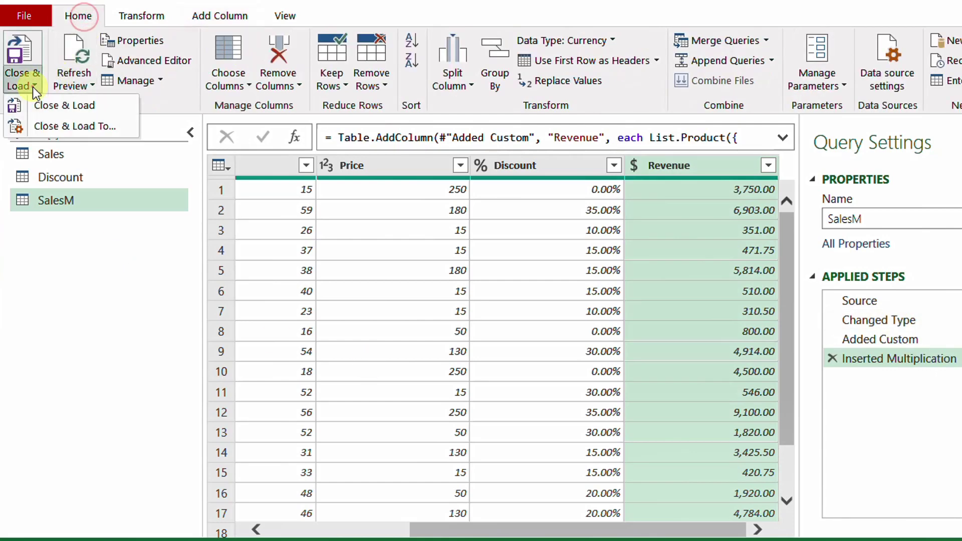
pyautogui.click(61, 128)
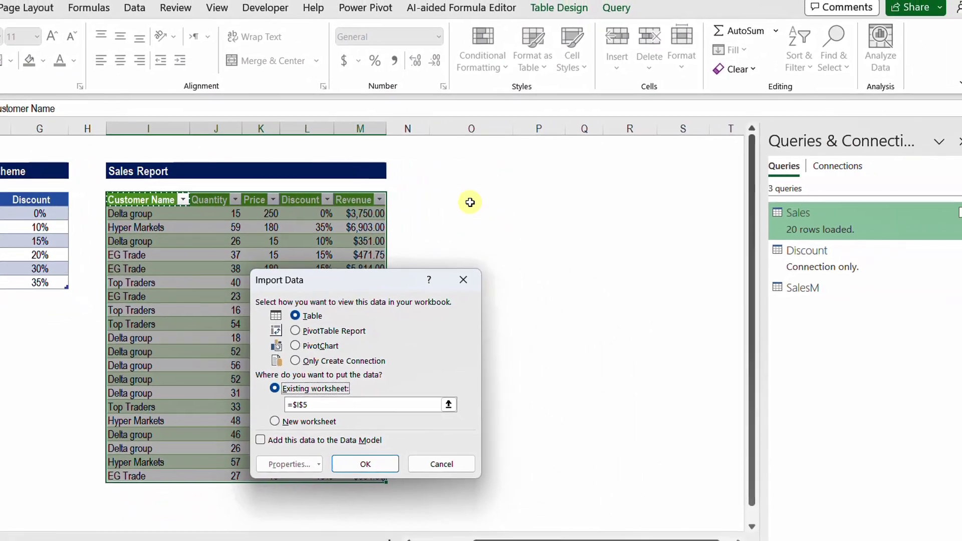
pyautogui.click(471, 203)
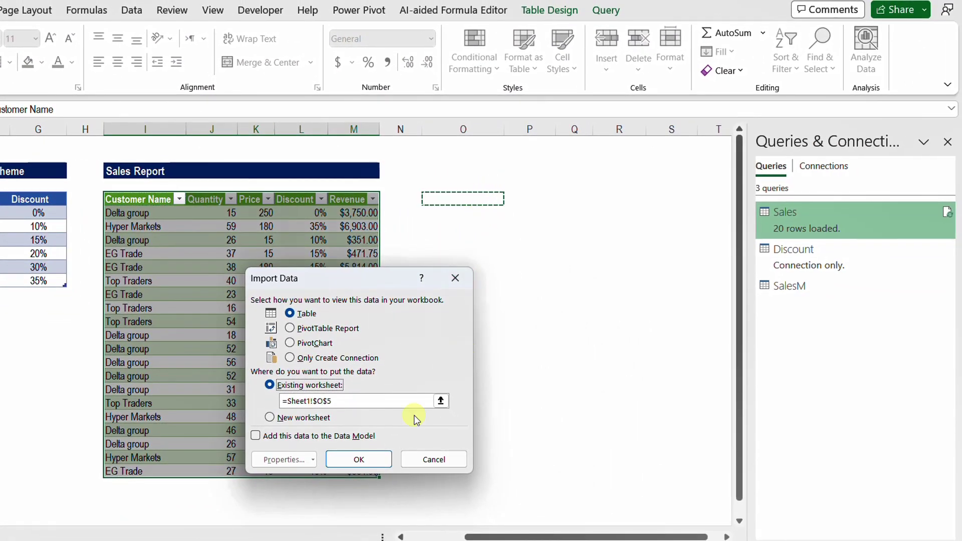
pyautogui.click(370, 456)
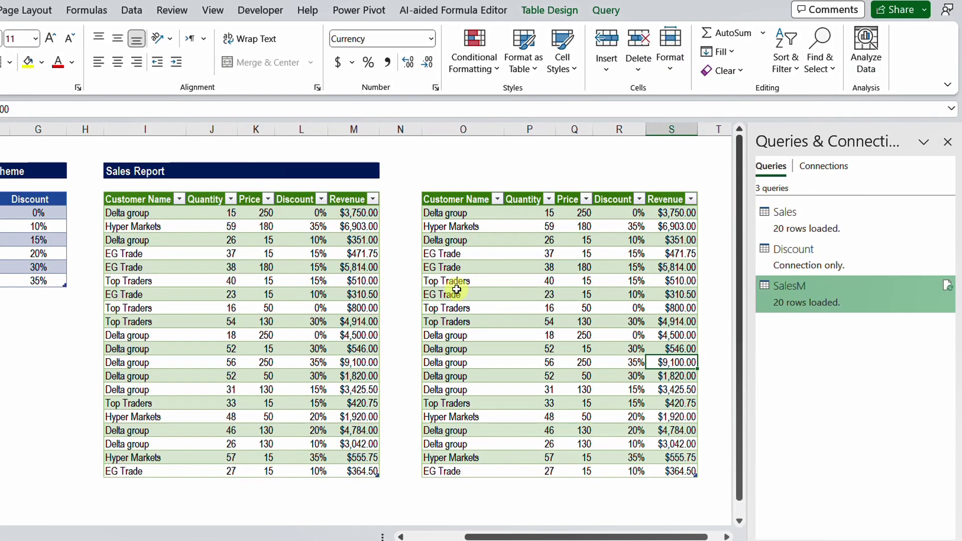
# Step: Check the discount given to the Top Traders row with quantity 40 in the newly loaded table
pyautogui.click(454, 282)
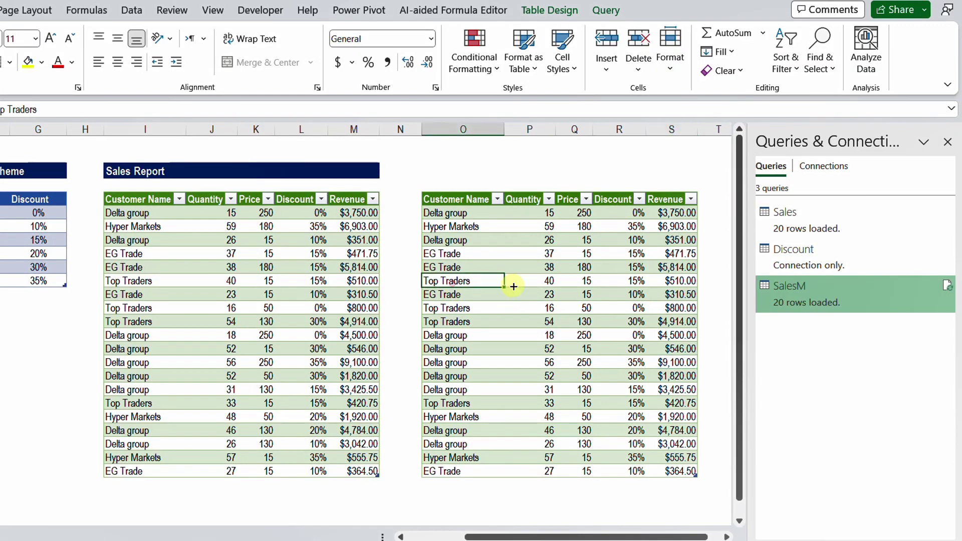
pyautogui.click(546, 280)
pyautogui.click(636, 280)
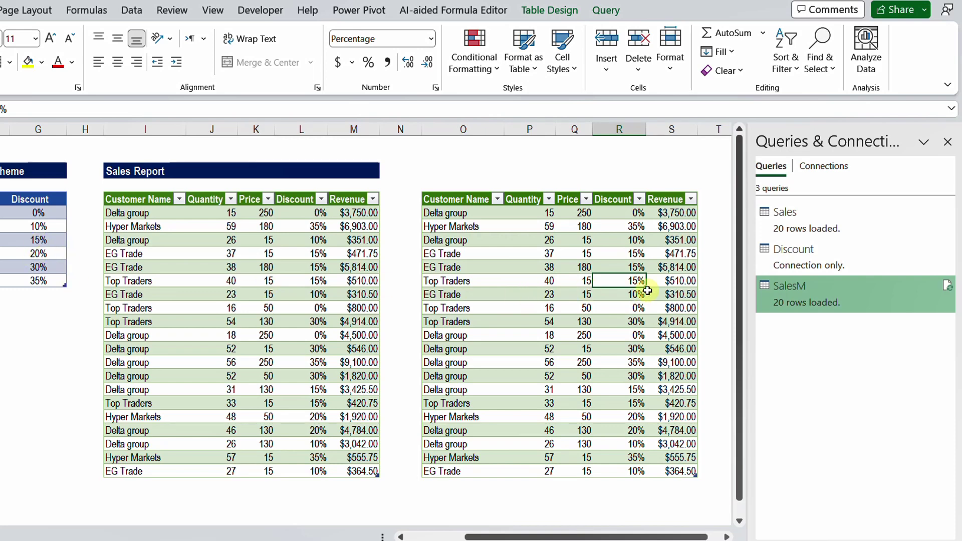
# Step: Reopen the SalesM query to review the Added Custom step's List.Max formula, cancel without changes and return to the worksheet
pyautogui.click(823, 302)
pyautogui.doubleClick(795, 293)
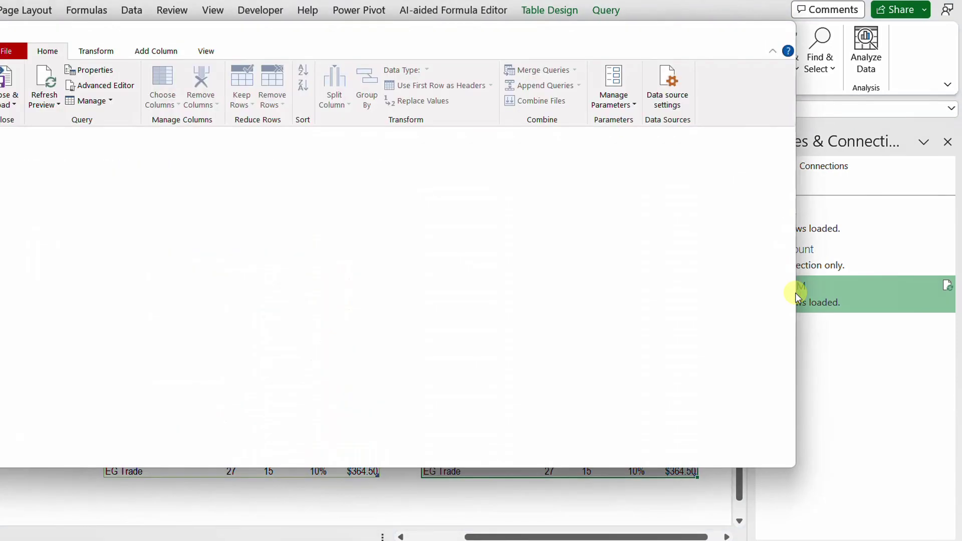
pyautogui.click(665, 300)
pyautogui.doubleClick(664, 300)
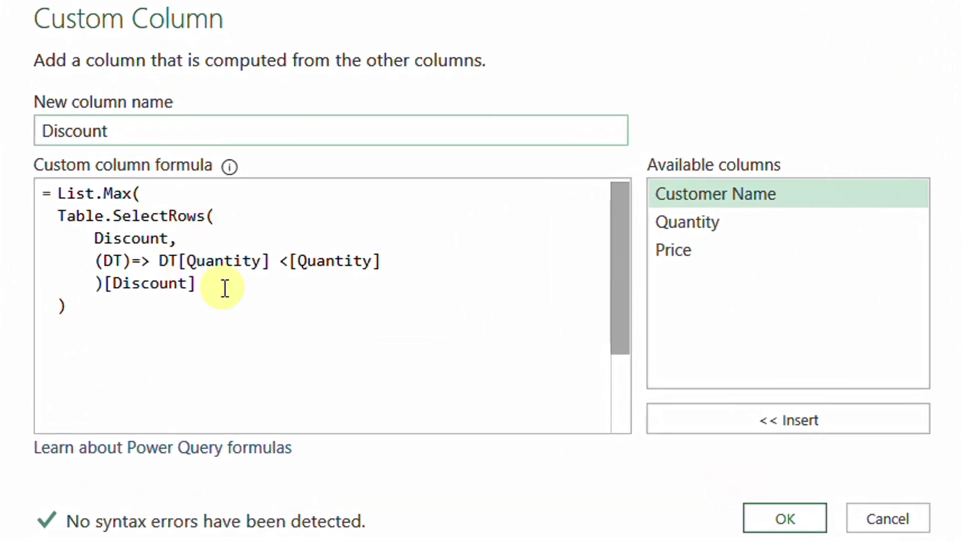
pyautogui.click(292, 310)
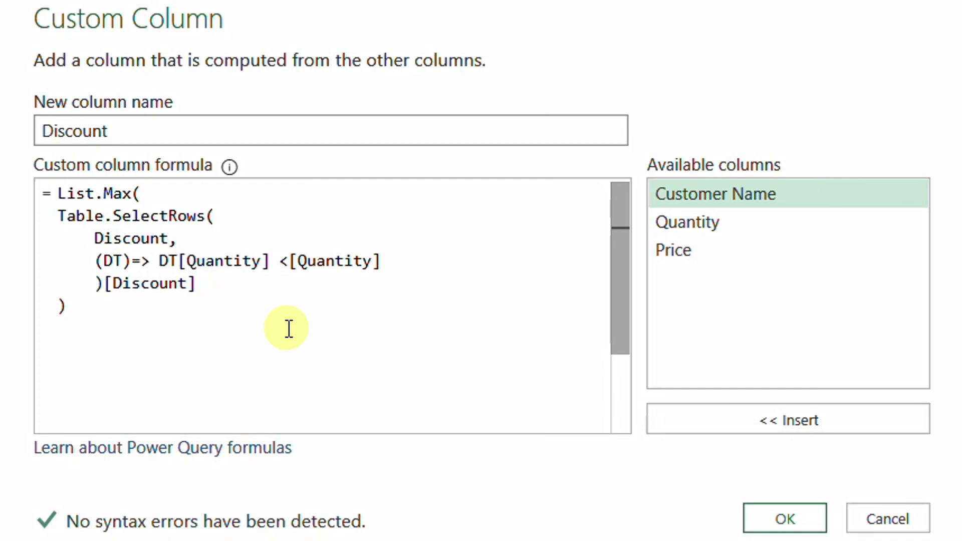
pyautogui.click(908, 520)
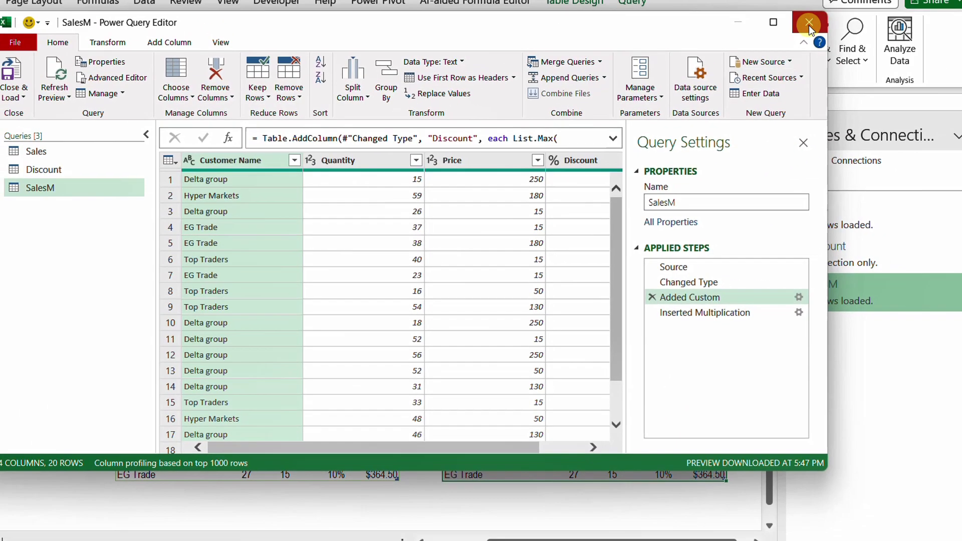
pyautogui.click(808, 24)
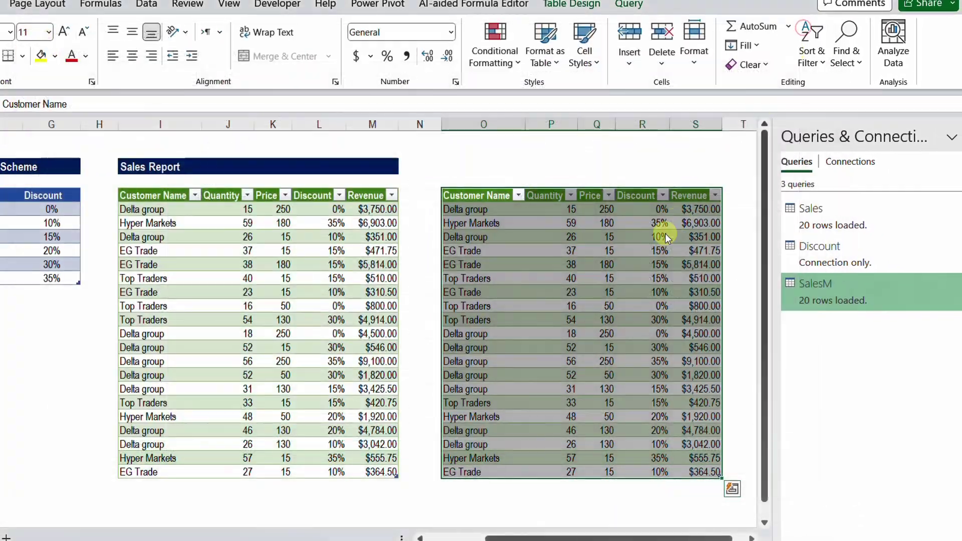
pyautogui.click(528, 338)
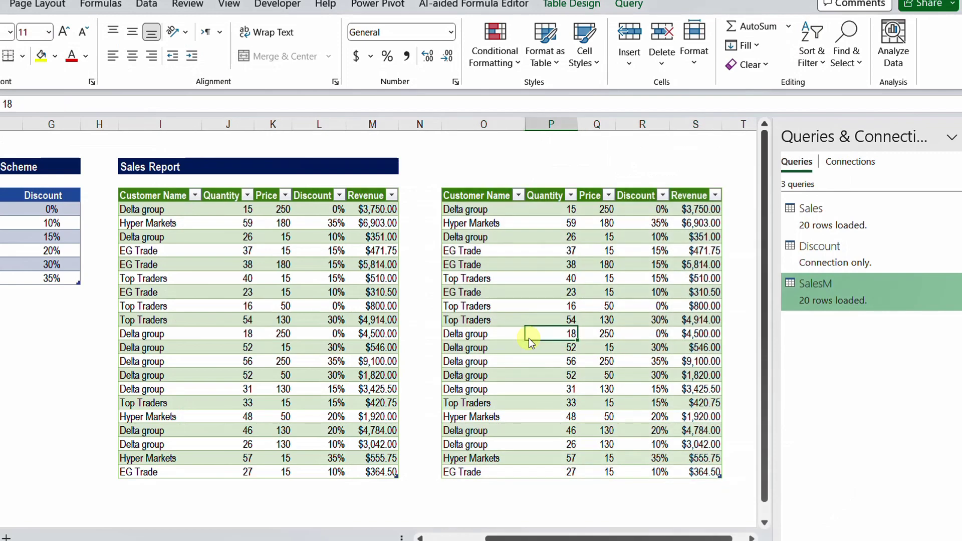